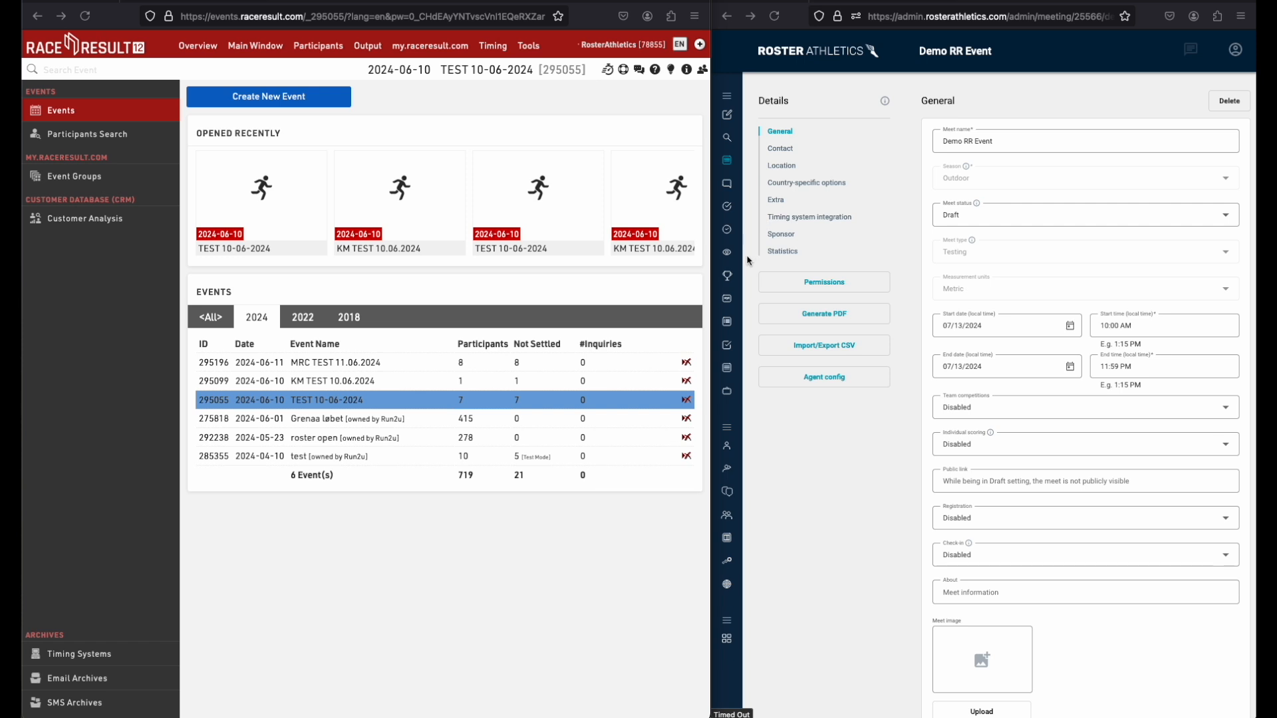
Open the full schedule of the Demo RR Event meet in Roster Athletics to review its events
mouse_move(728, 282)
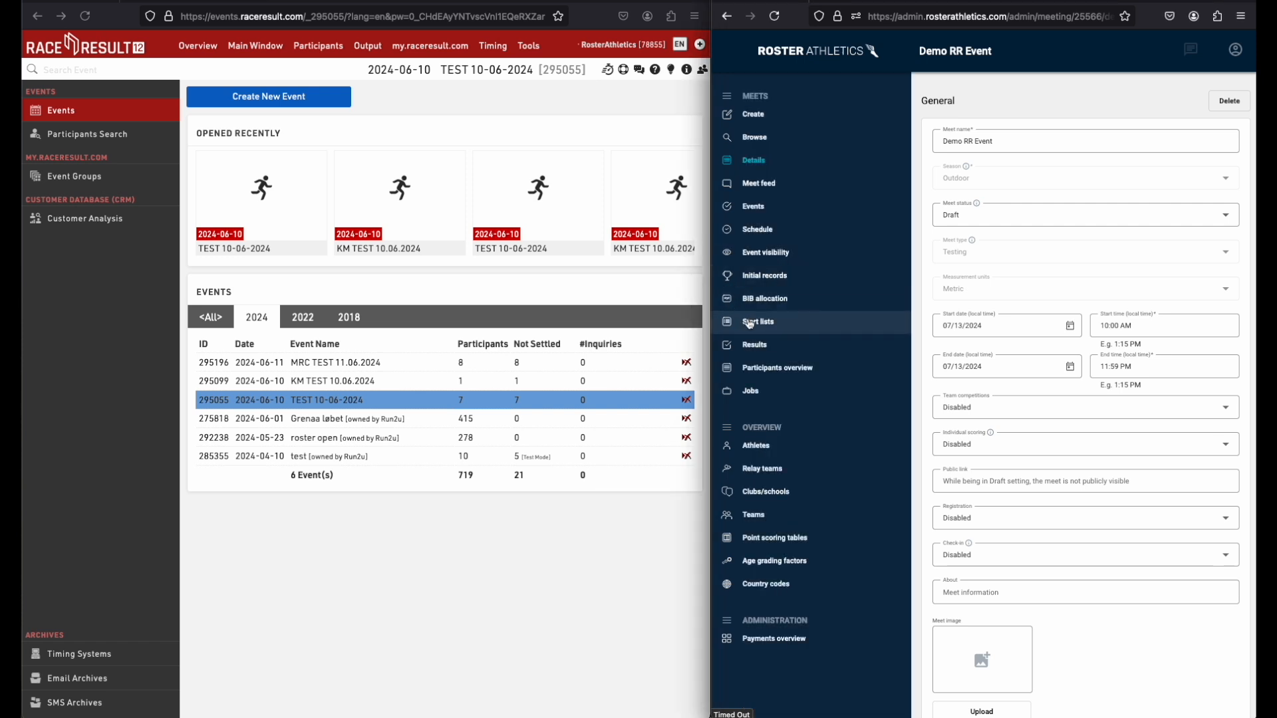
click(747, 231)
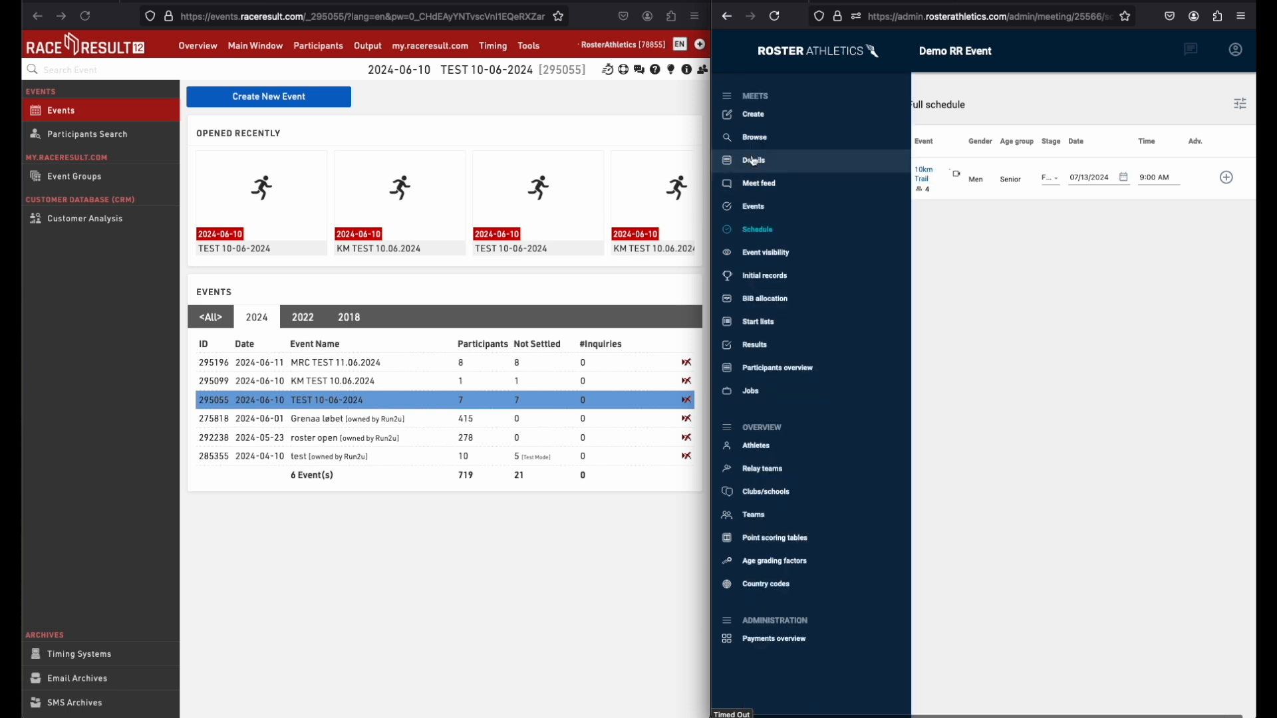
Enable the Race Result integration in the meet's details, save the change, and copy the integration URL
click(753, 161)
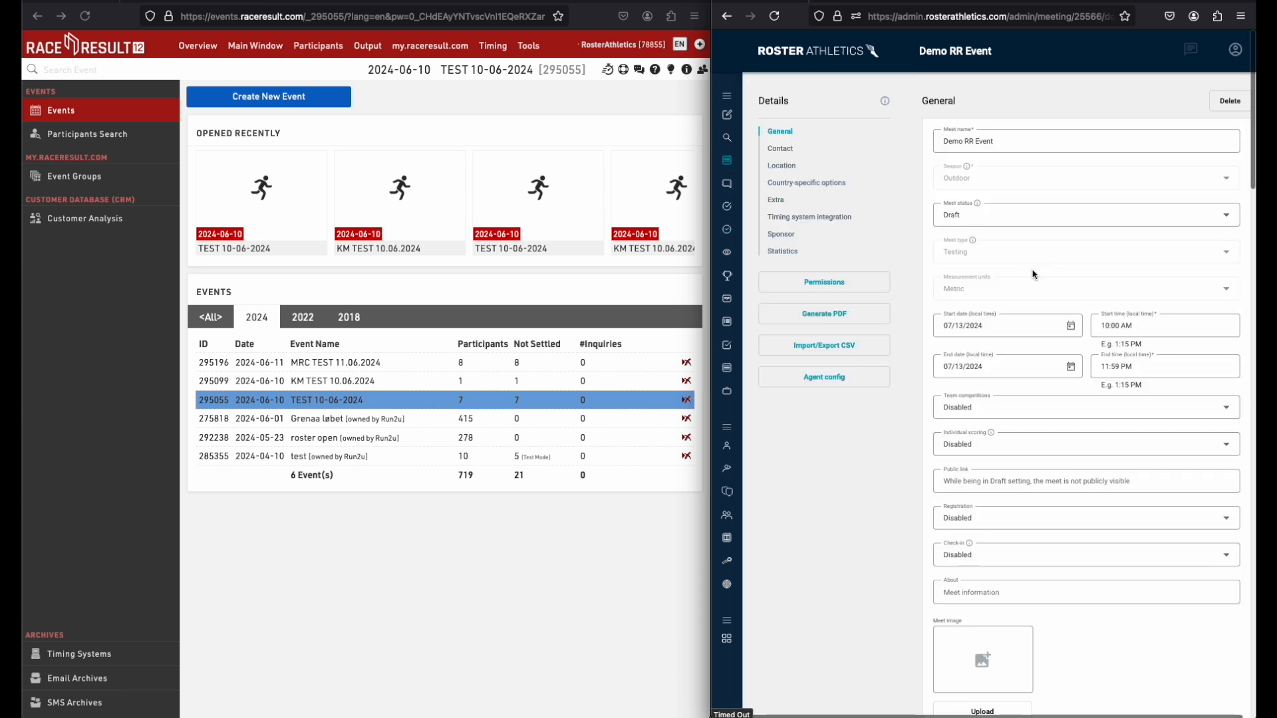
scroll(1034, 274, down, 1)
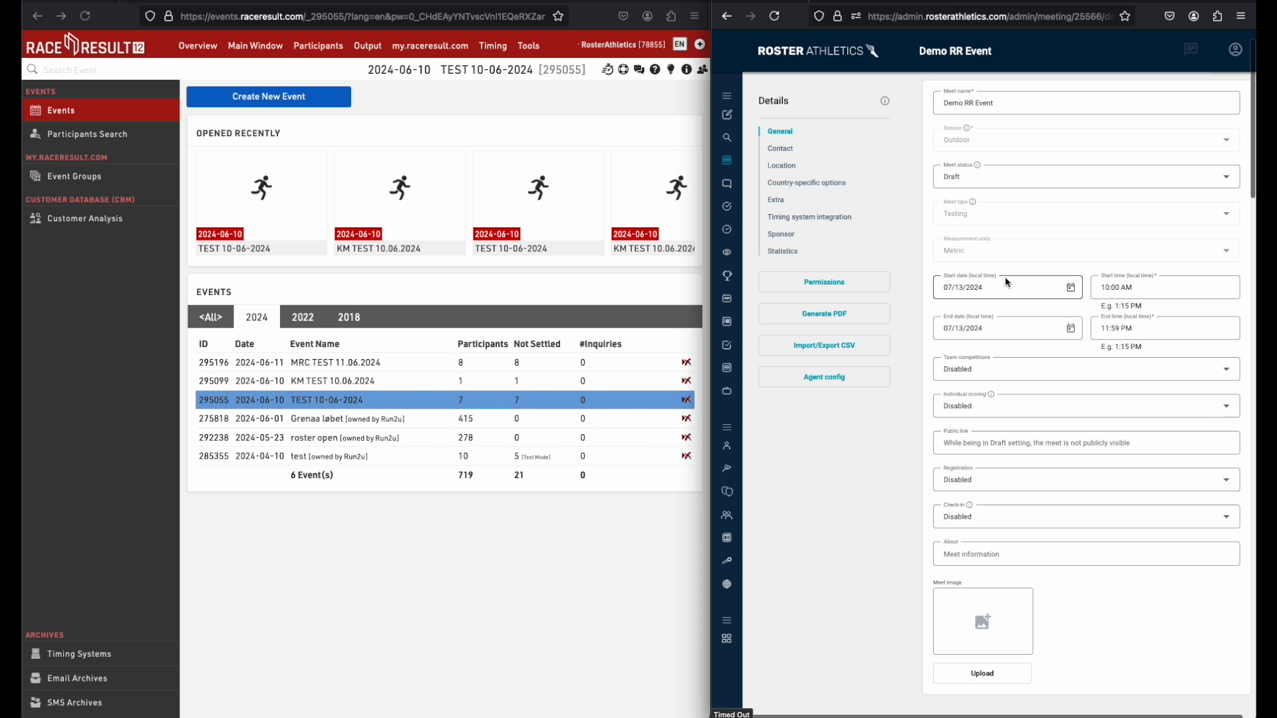
scroll(1023, 343, down, 15)
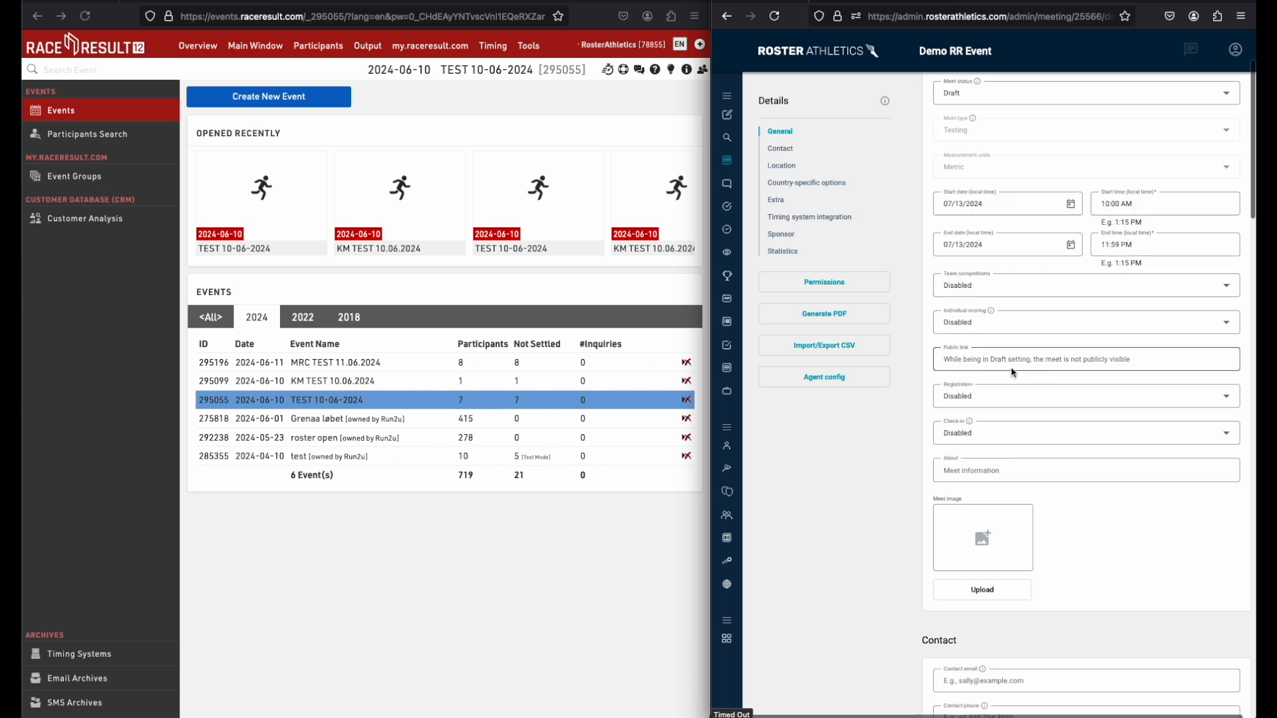
scroll(1010, 368, down, 9)
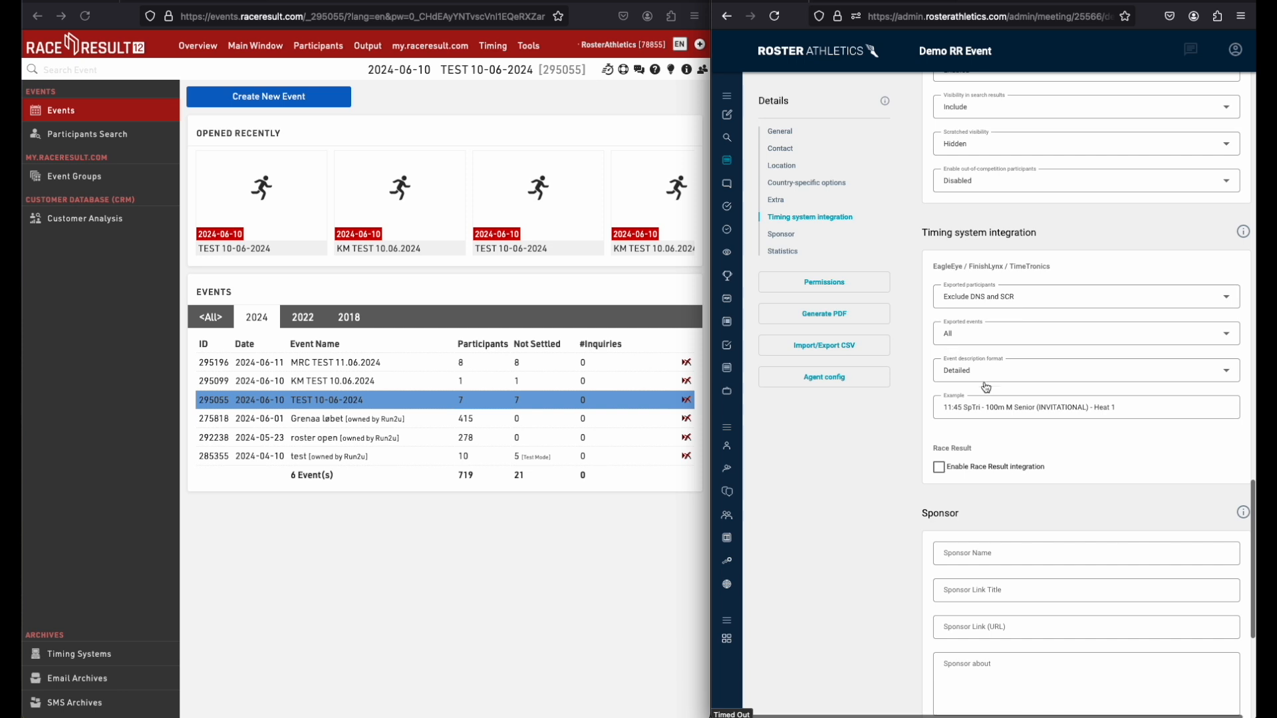
click(939, 468)
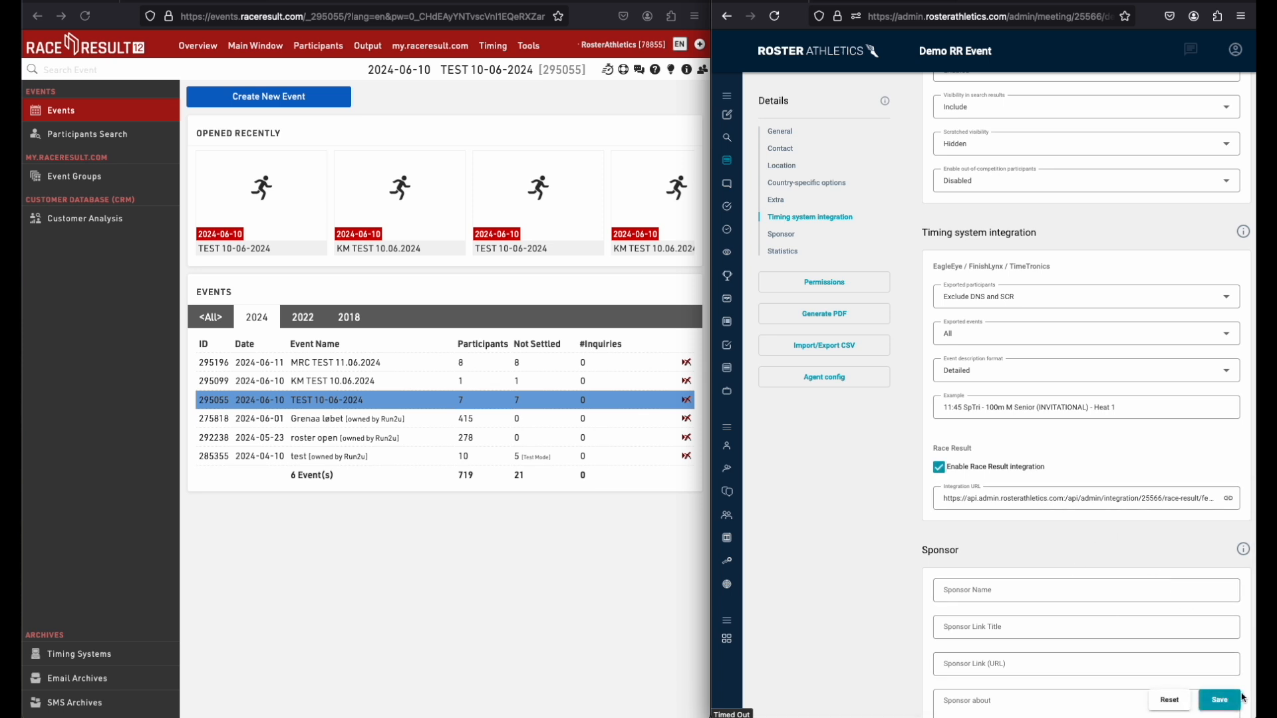
click(1221, 703)
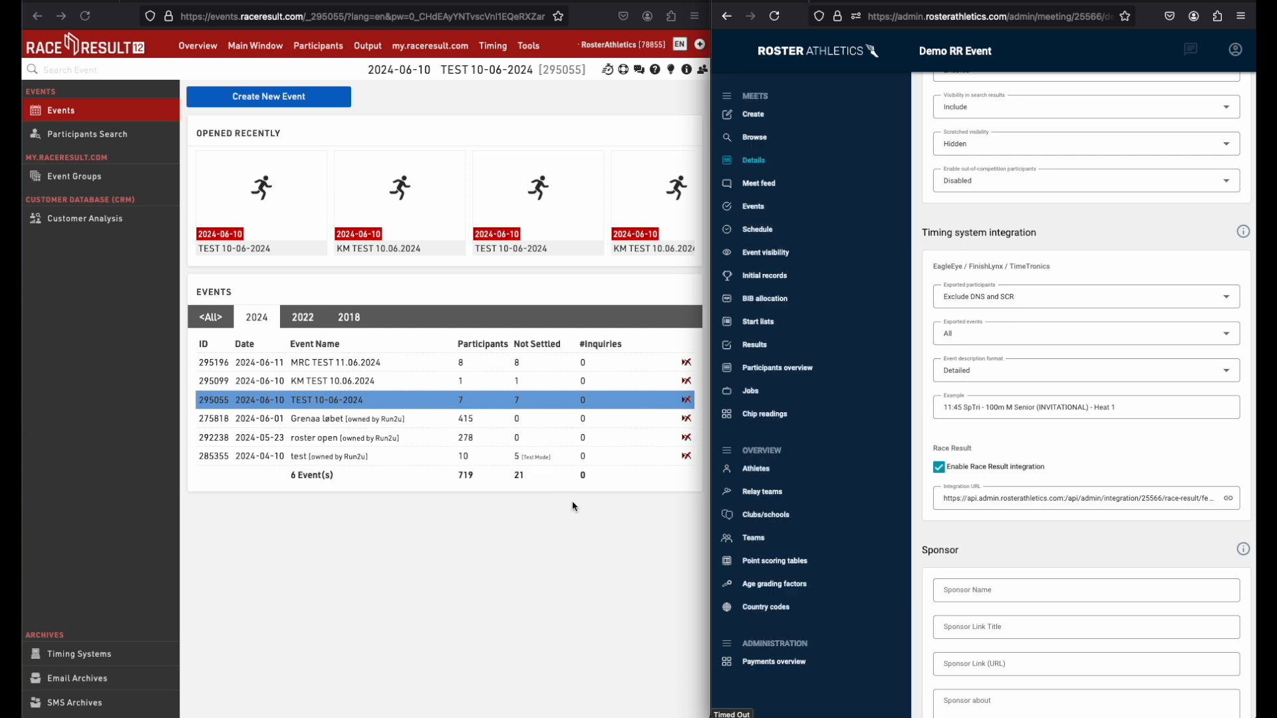
click(1229, 503)
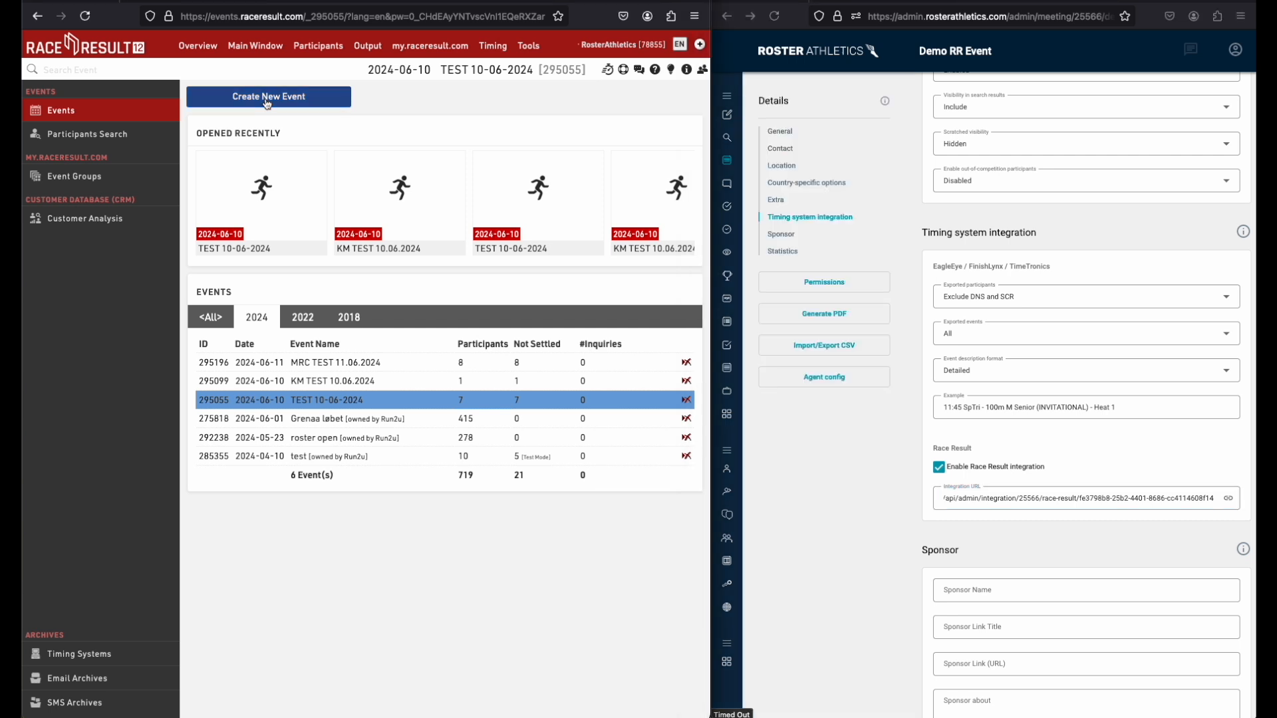
Switch to RACE RESULT 12 and create a new event named Roster Demo 10k using the Standard Event [Start+Finish] template
click(265, 98)
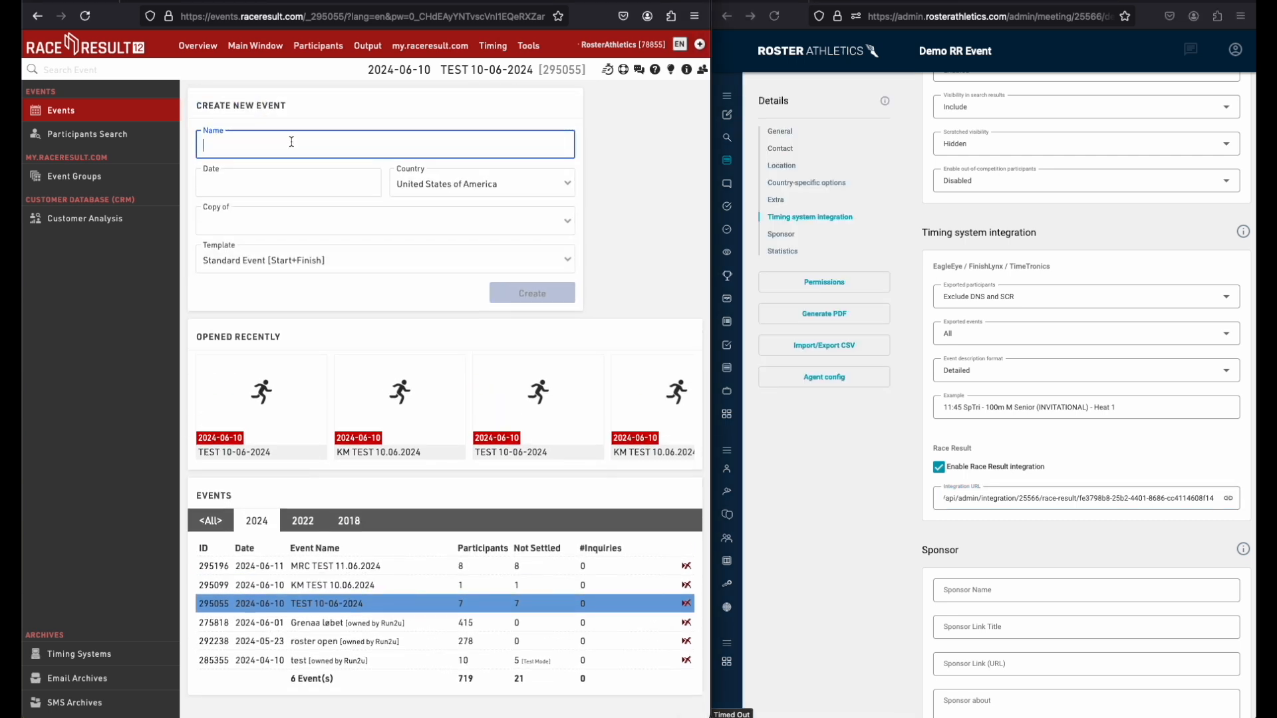
text(Roster Demo 10k)
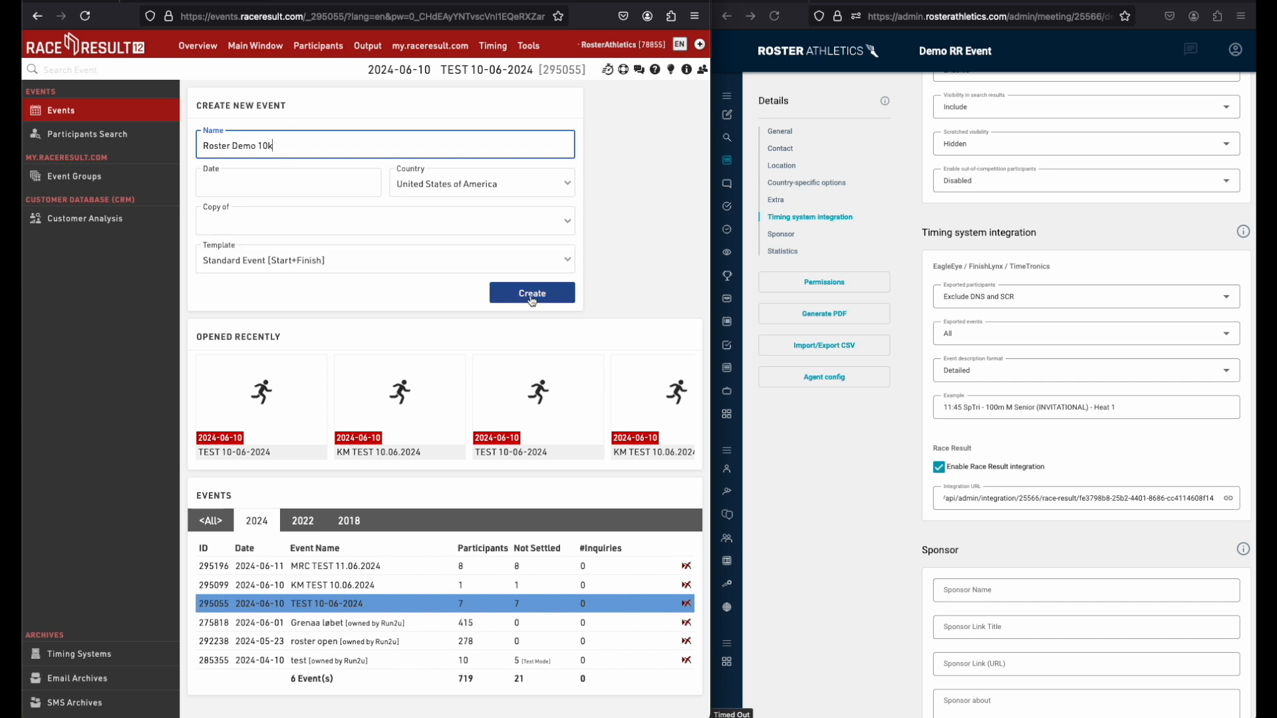
click(446, 260)
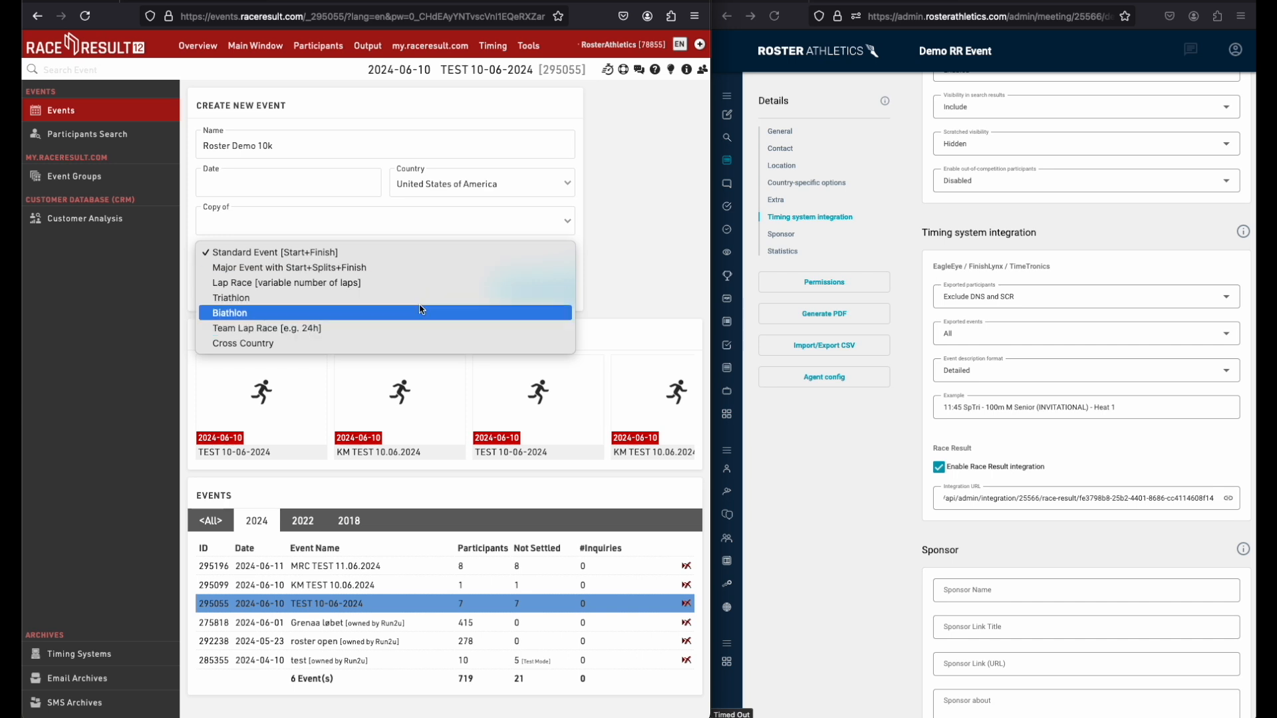
click(632, 252)
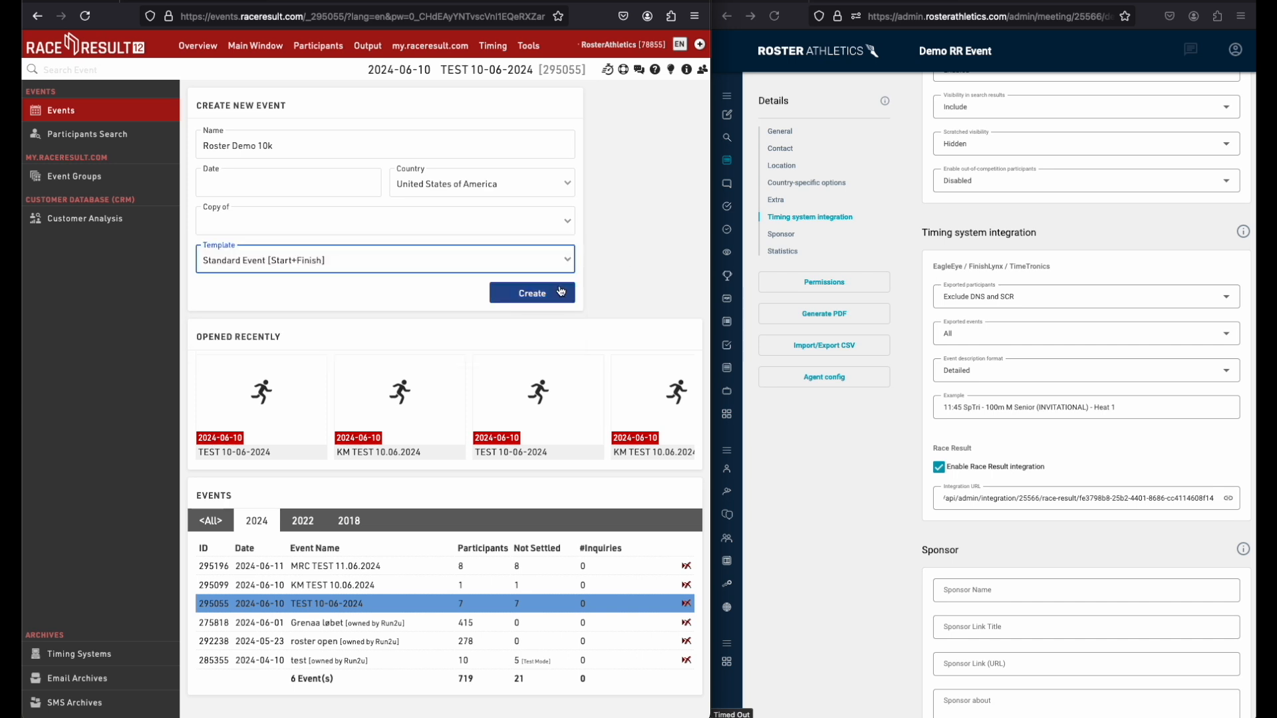
click(537, 293)
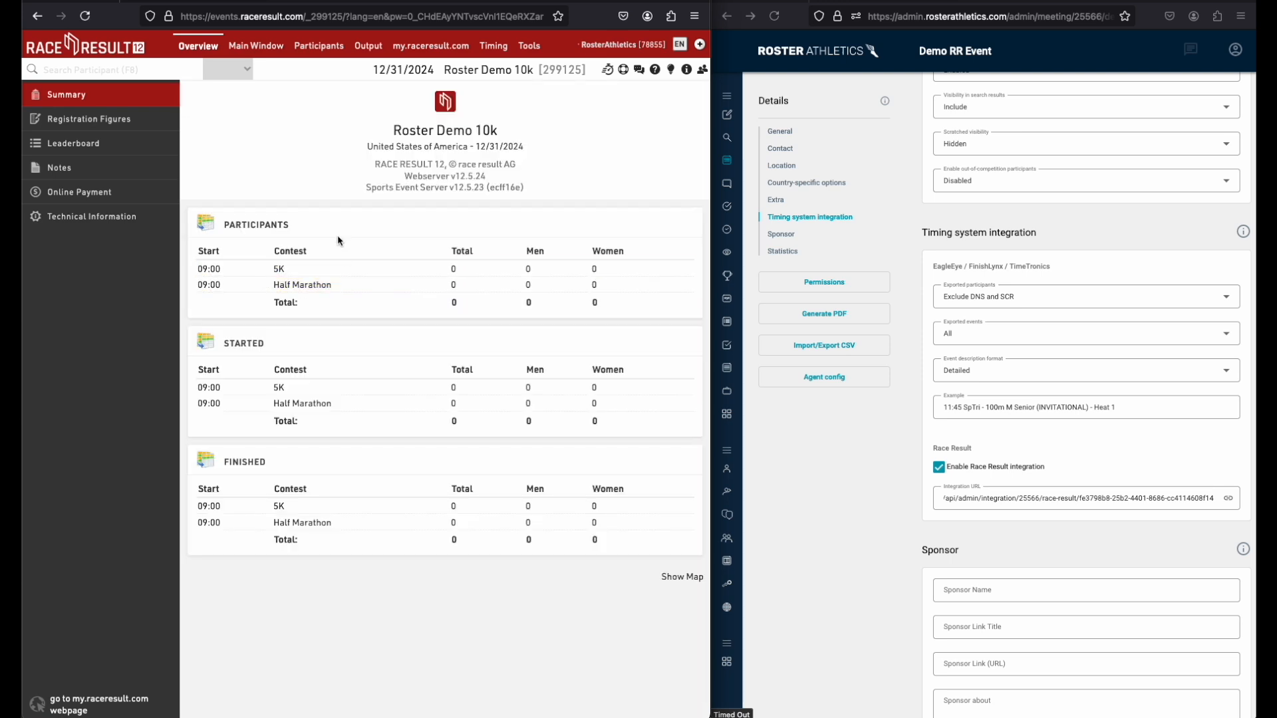
Delete the Half Marathon contest from the Roster Demo 10k event
click(259, 49)
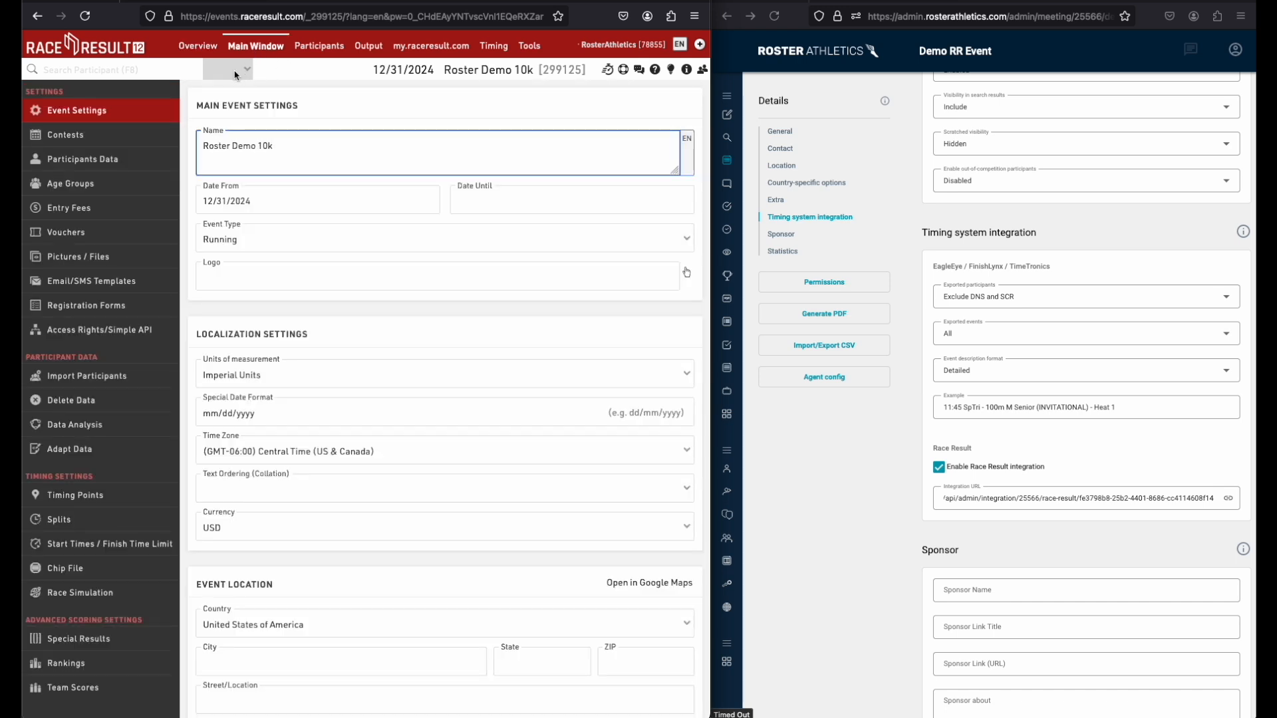
click(89, 133)
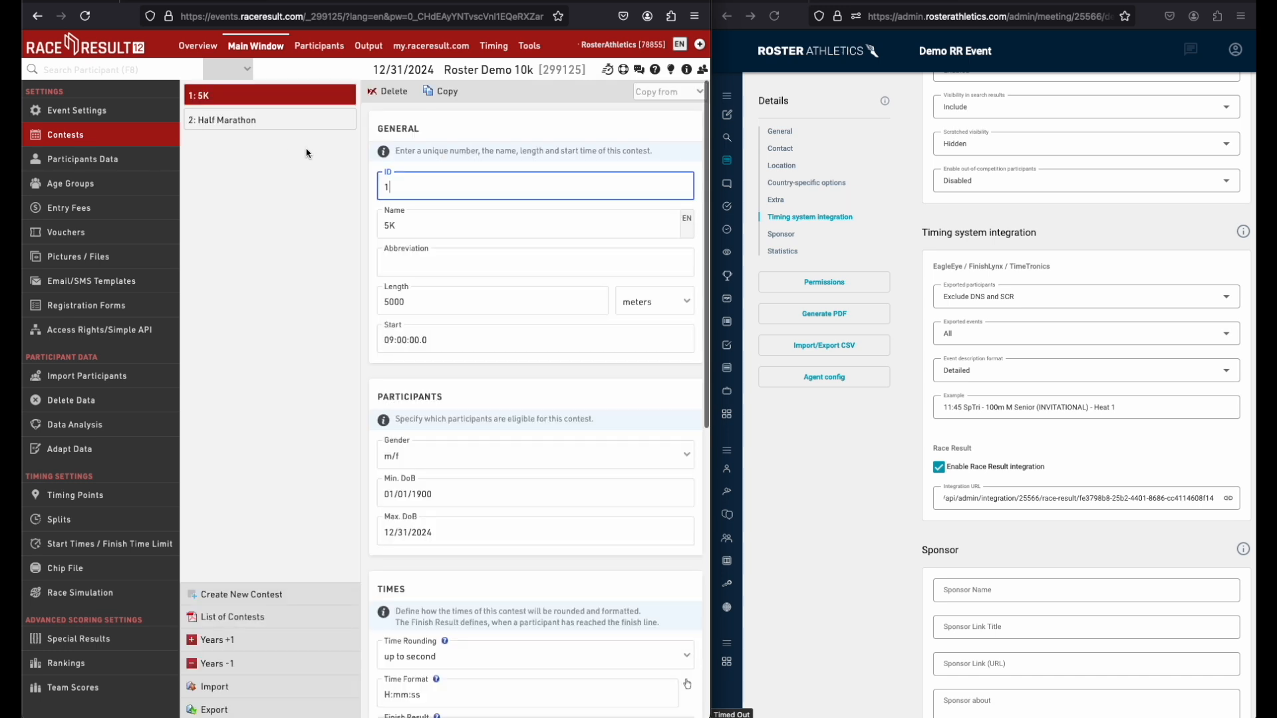
click(313, 126)
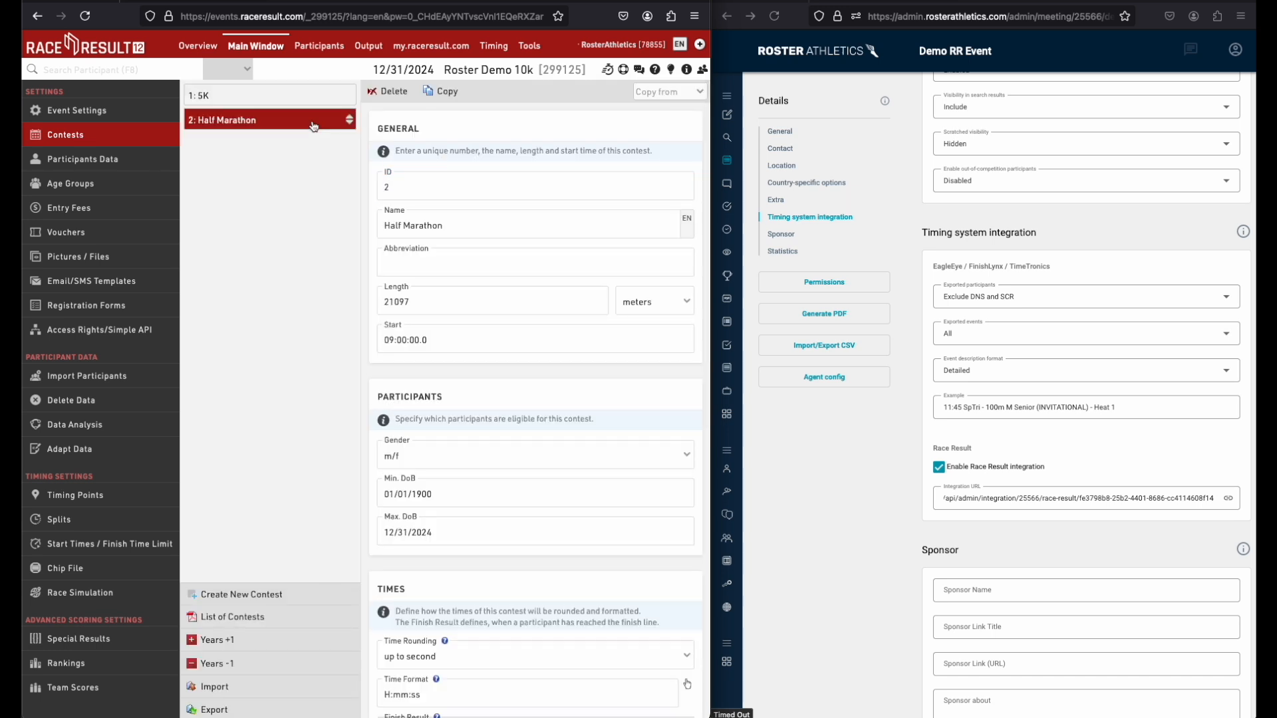
click(398, 94)
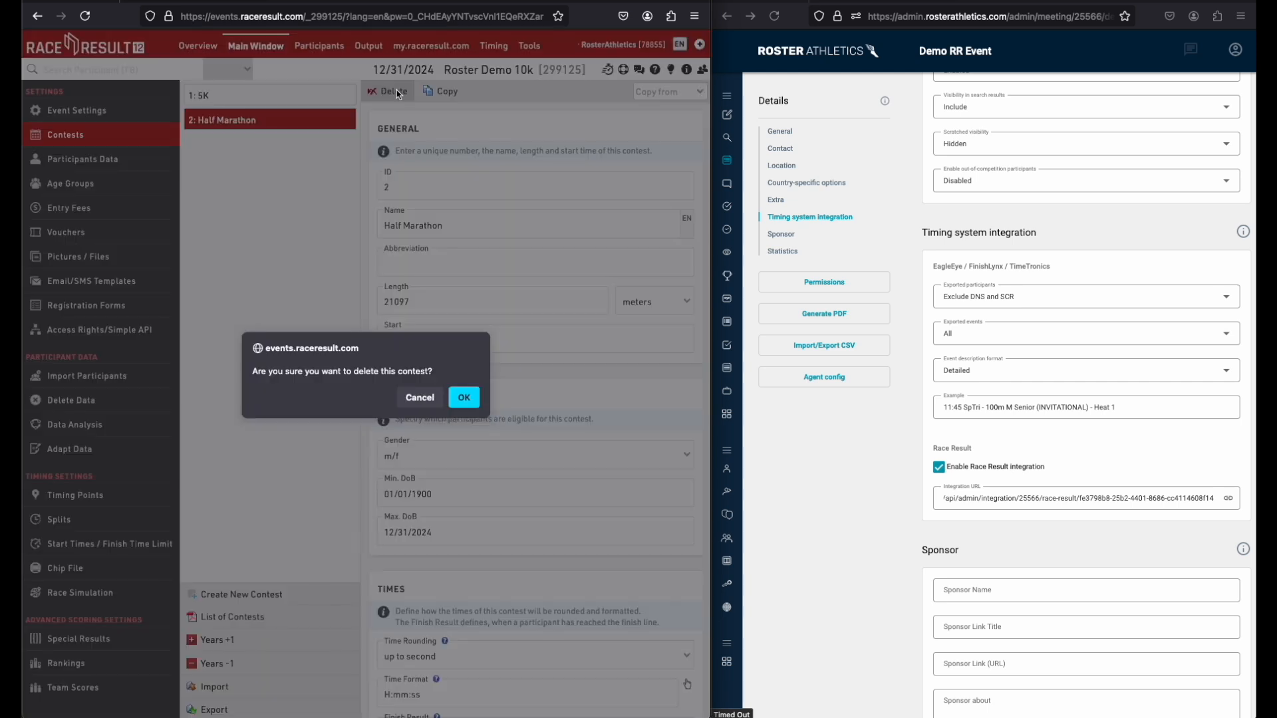
click(466, 398)
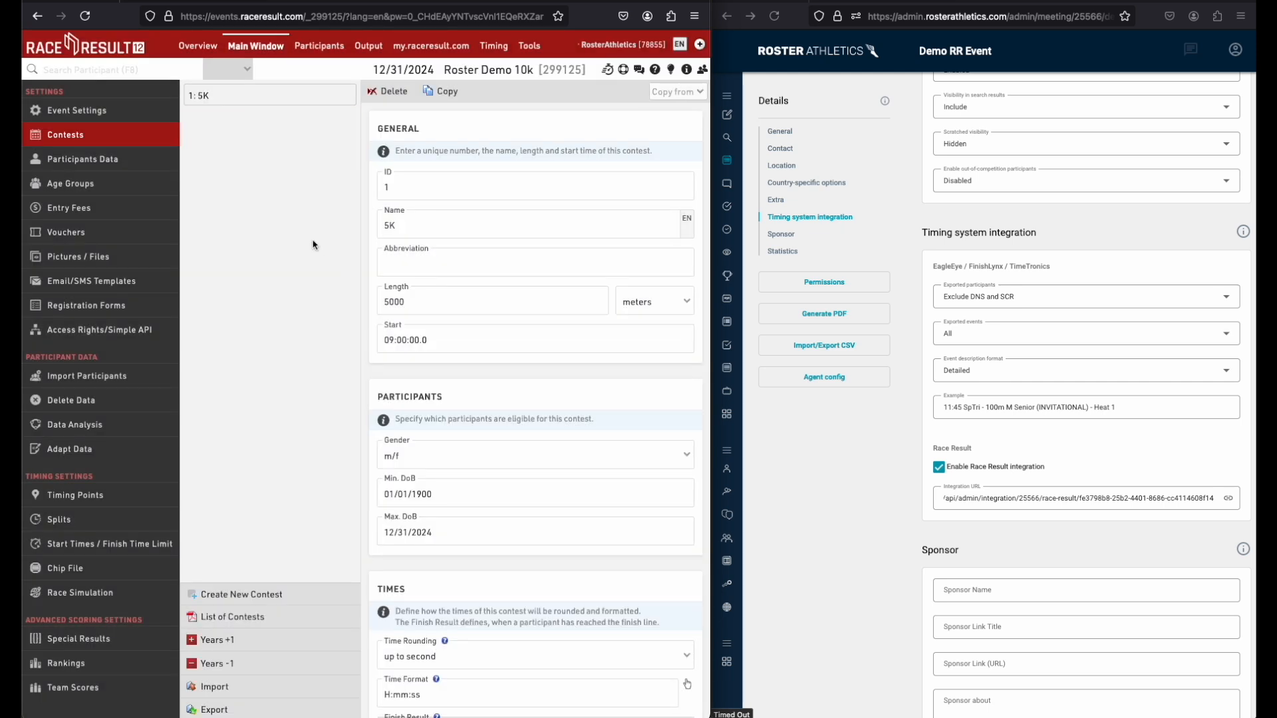
Rename the 5K contest to 10k, set its length to 10000 meters, and save
scroll(410, 200, down, 1)
click(414, 216)
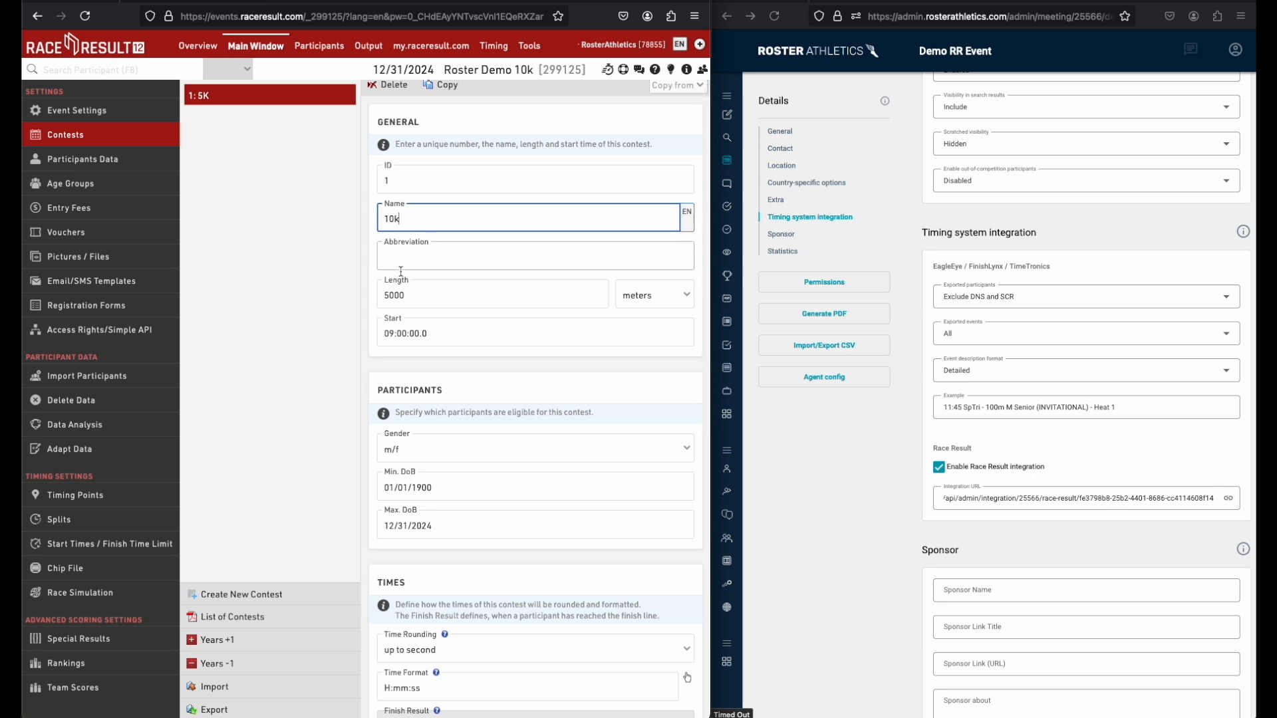
click(395, 297)
key(BackSpace)
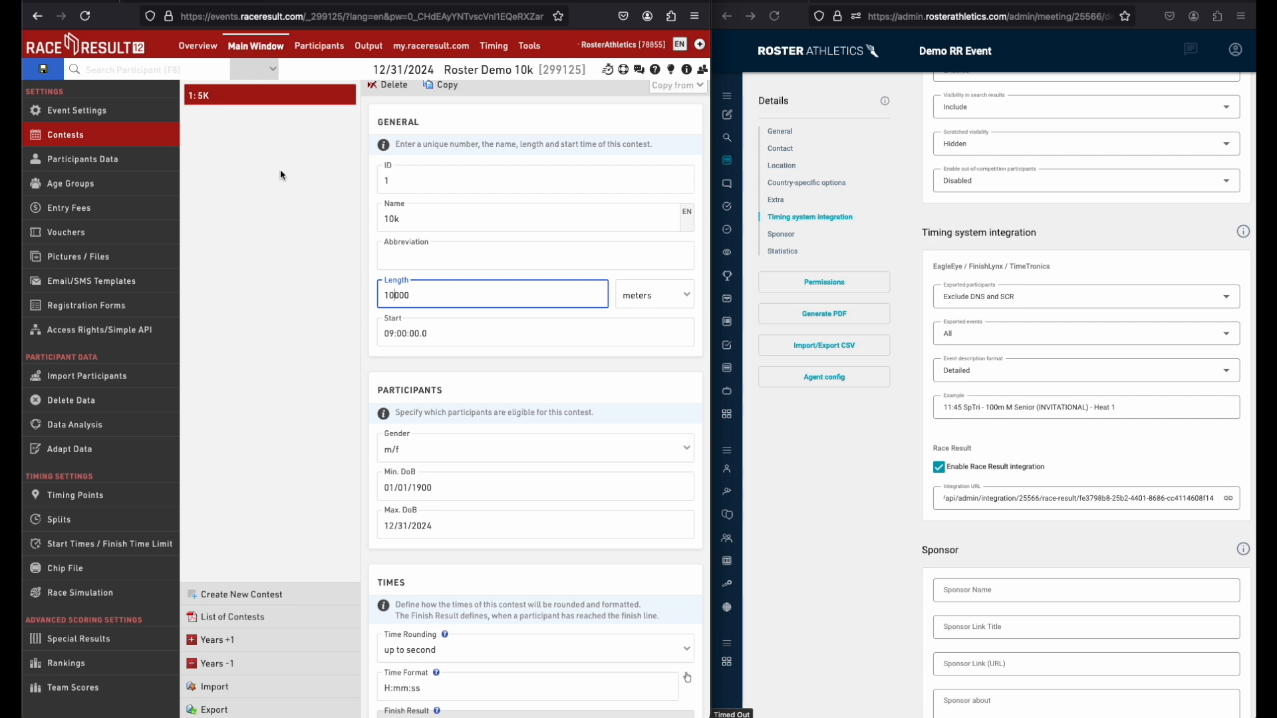
click(54, 71)
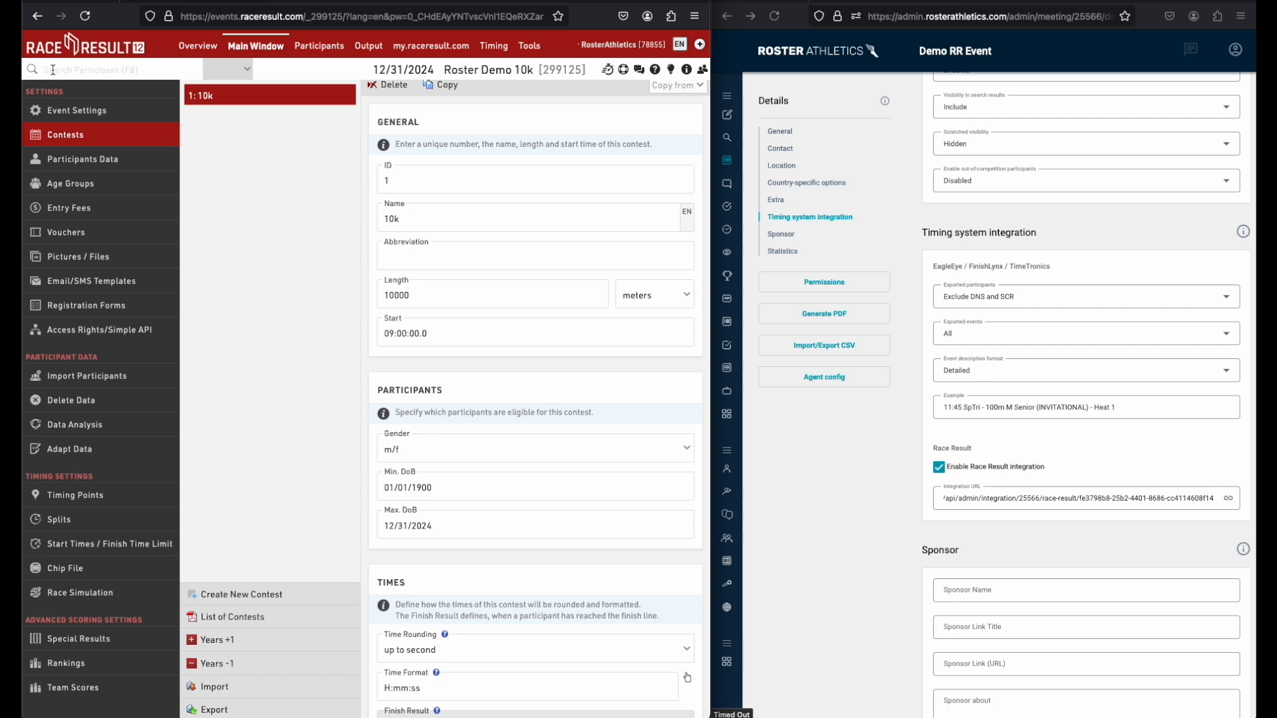
Rename the event's STARTFINISH timing point to START+FINISH and save the timing points
click(198, 50)
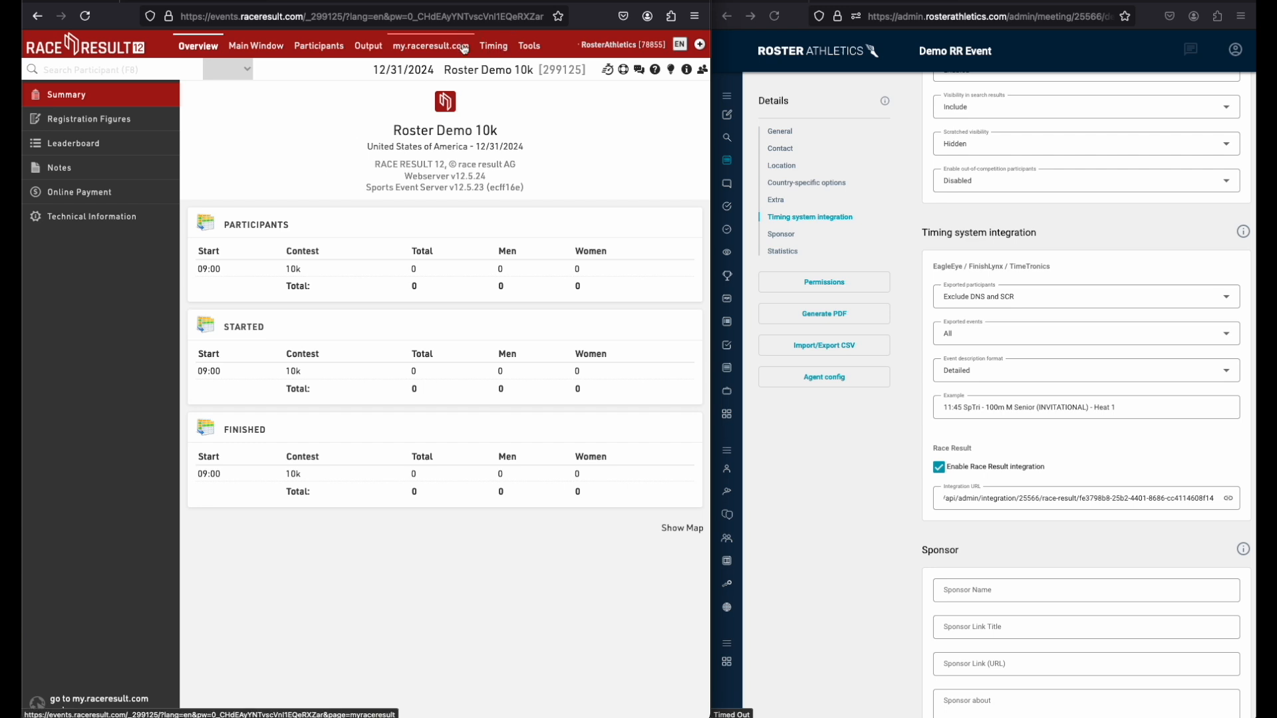
click(497, 49)
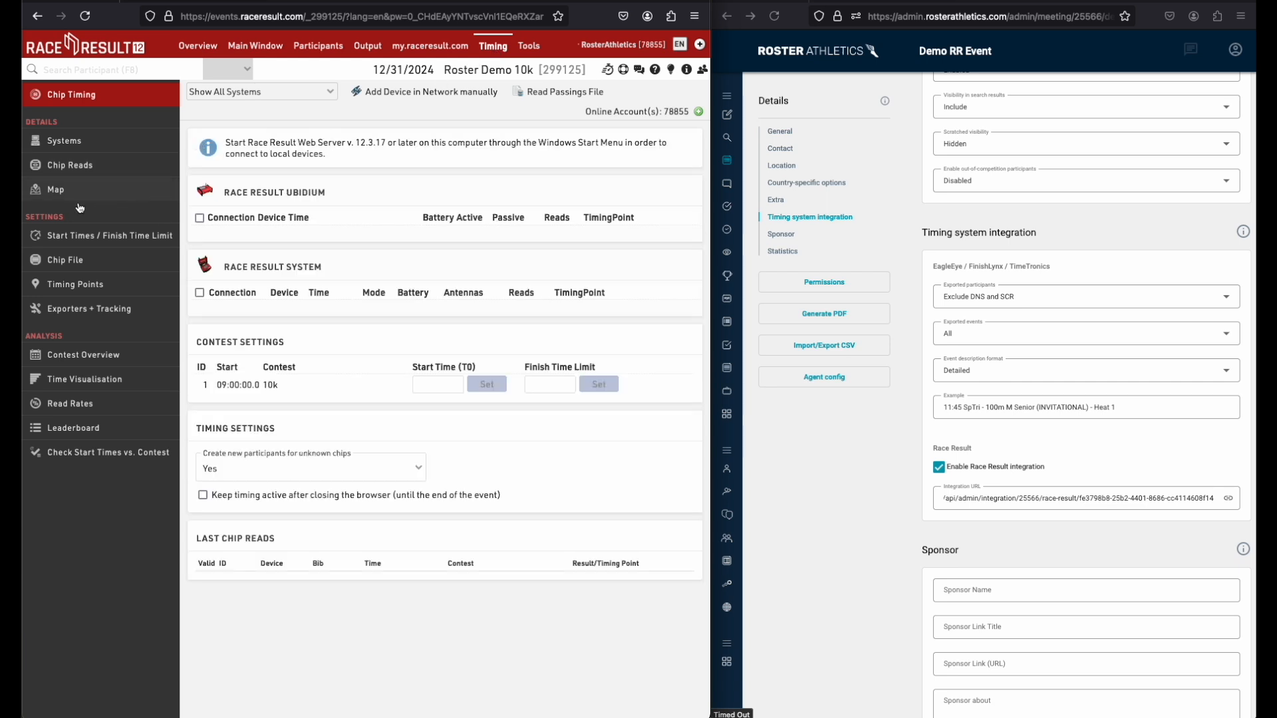
click(75, 286)
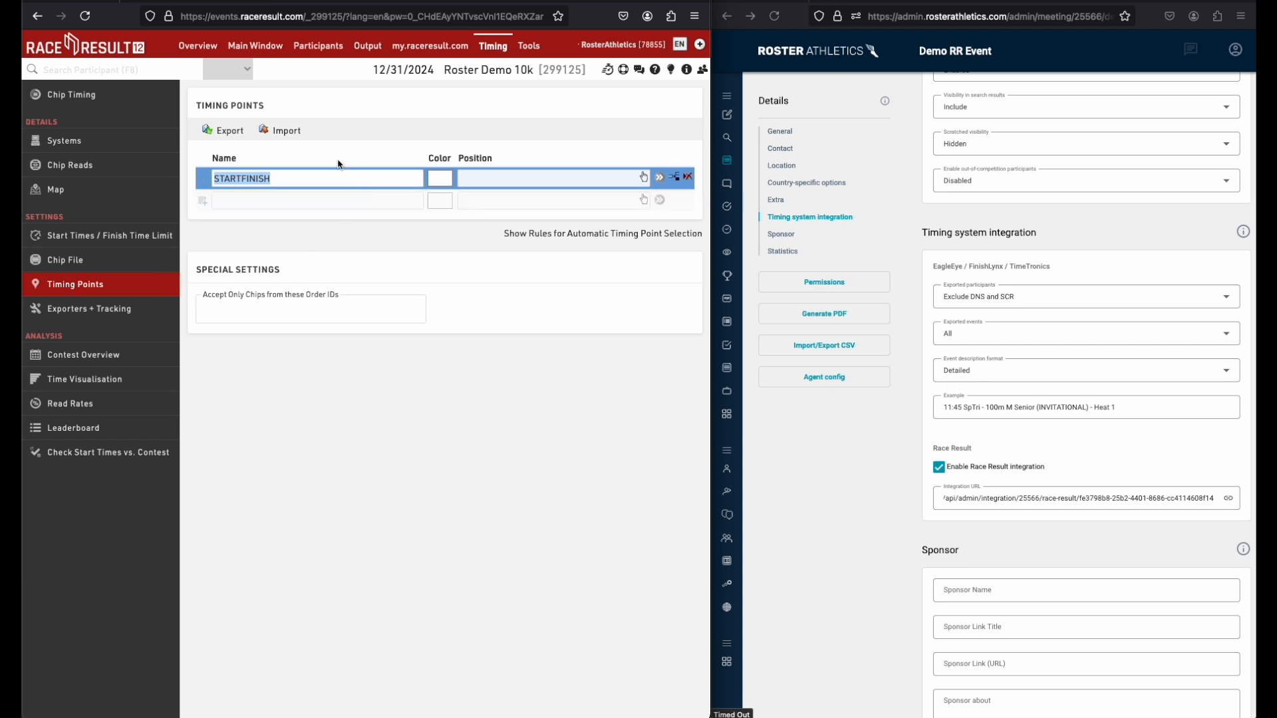
click(242, 179)
text(+)
click(365, 183)
key(Return)
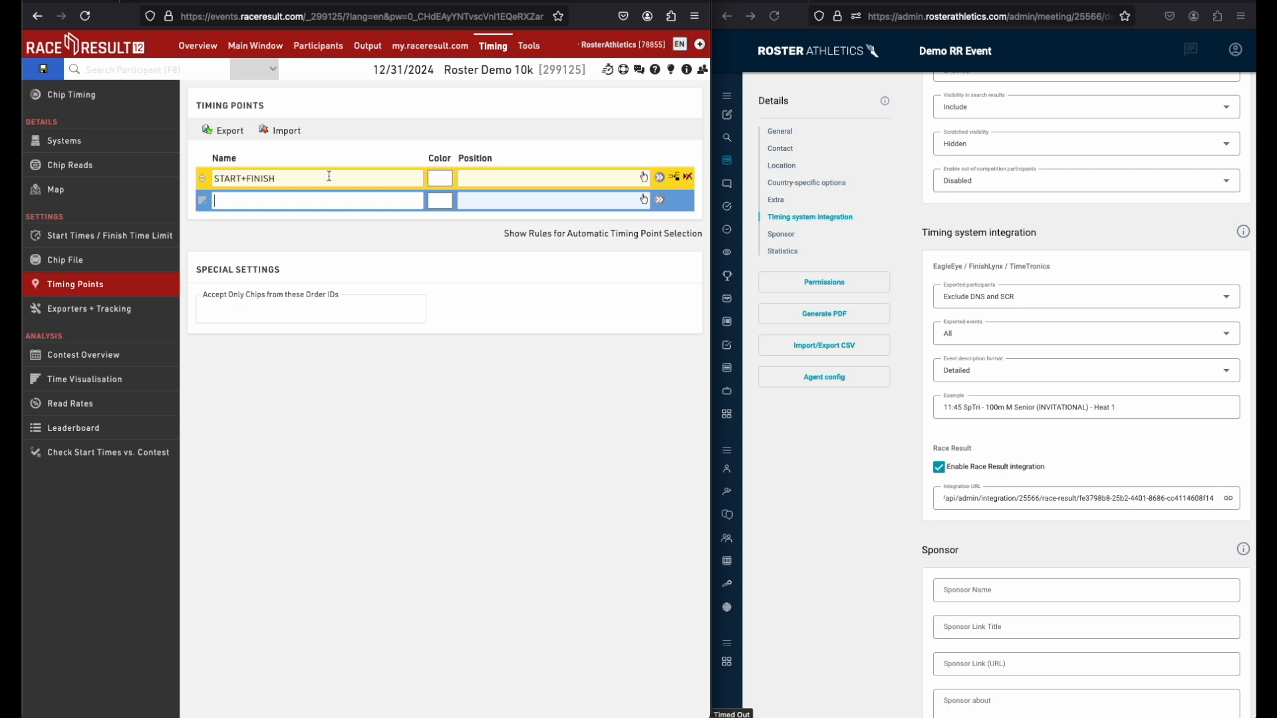
click(44, 70)
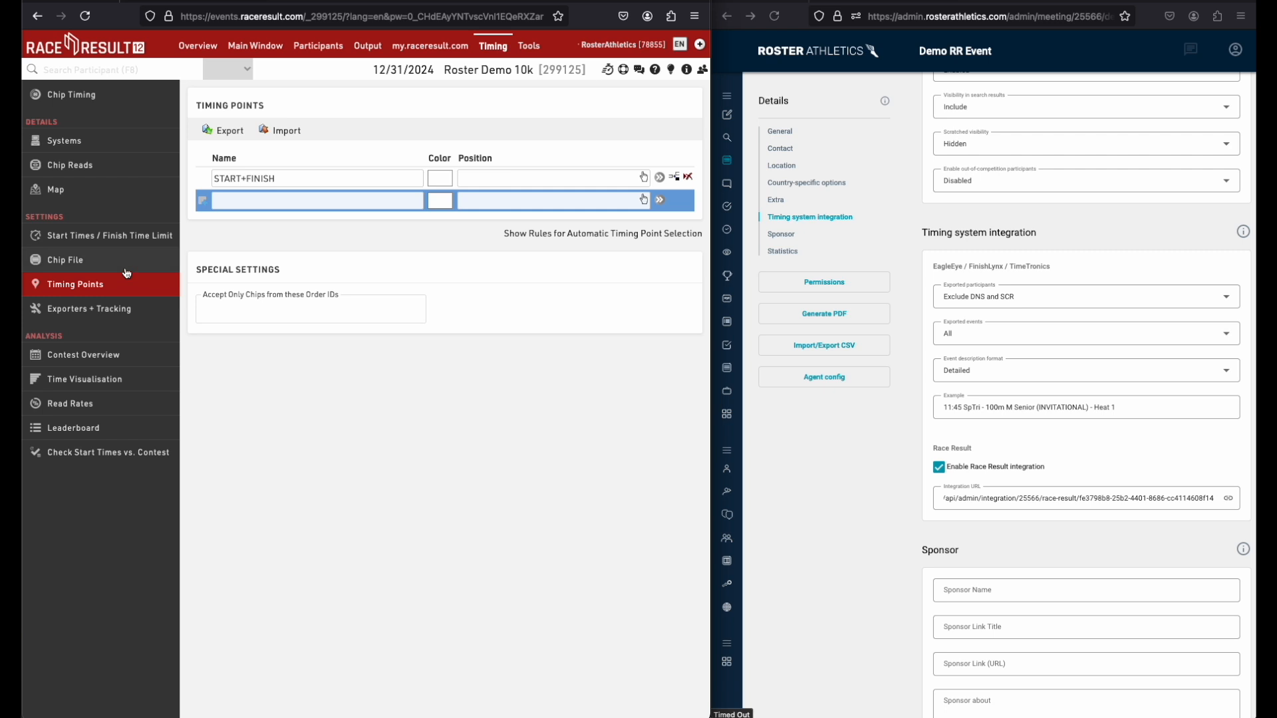
Add an exporter named Finishline with HTTP(S) Post as its destination
click(77, 311)
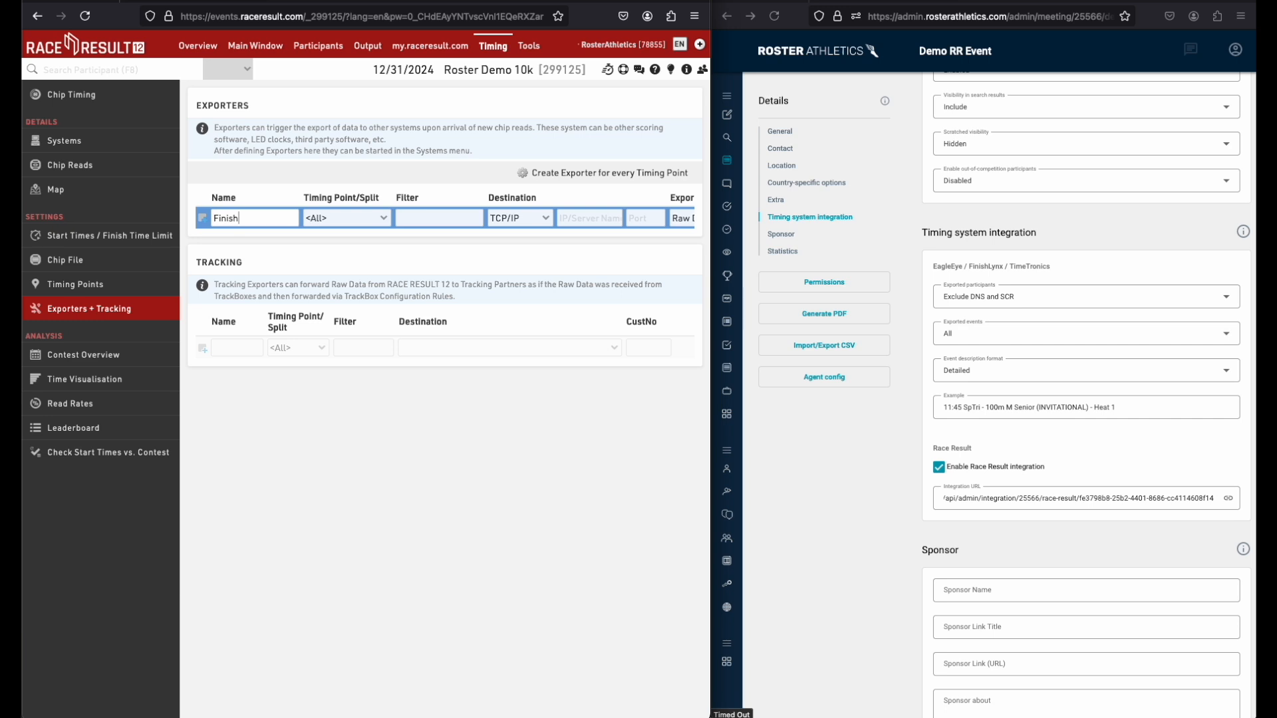
text(e)
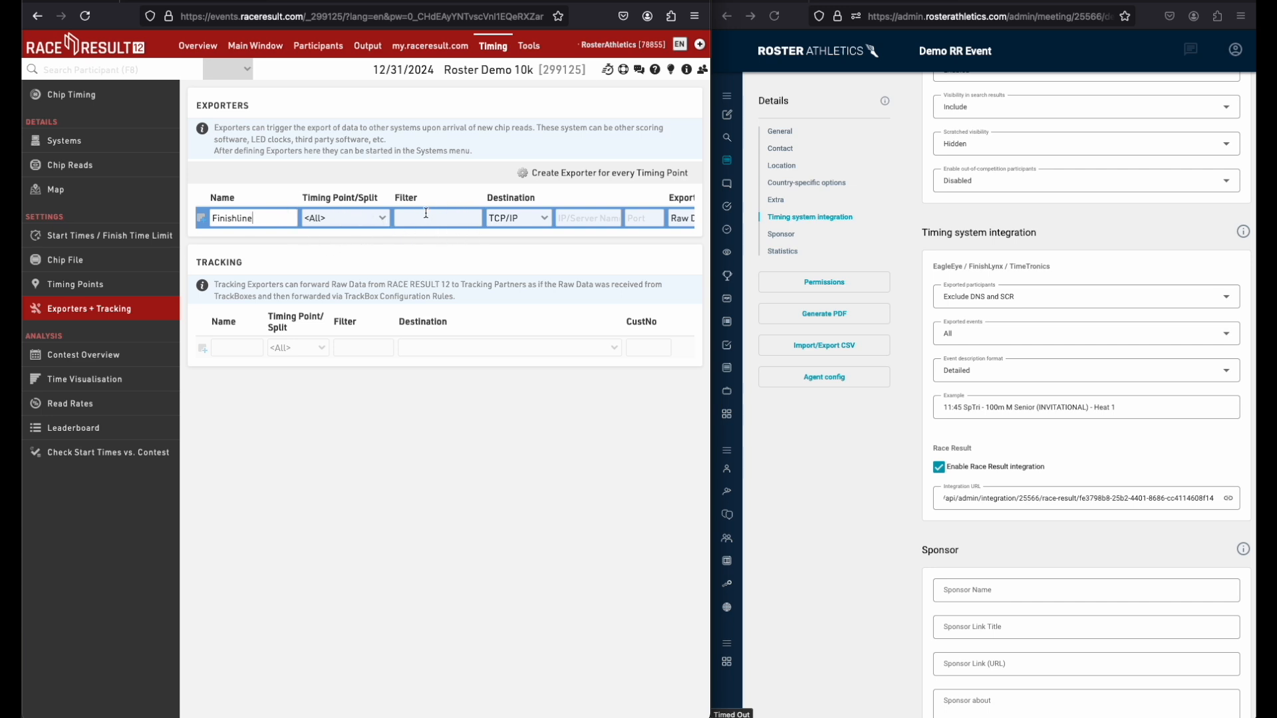
click(513, 219)
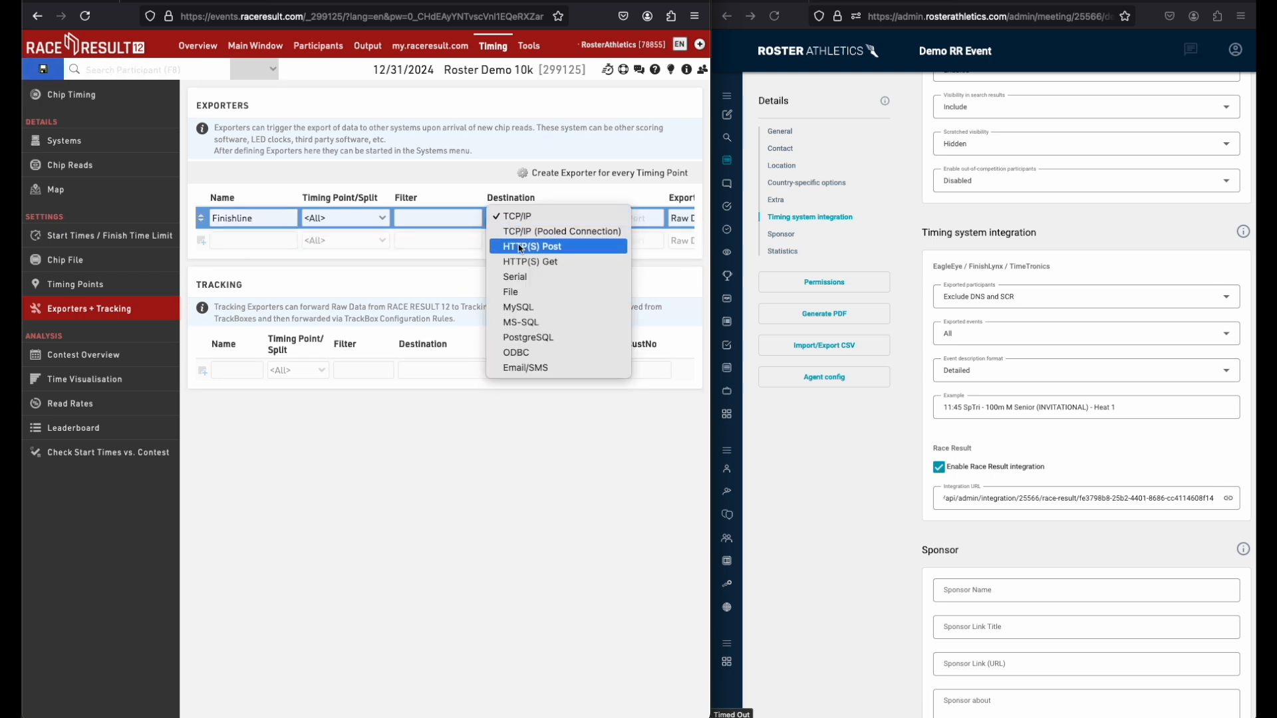
click(520, 246)
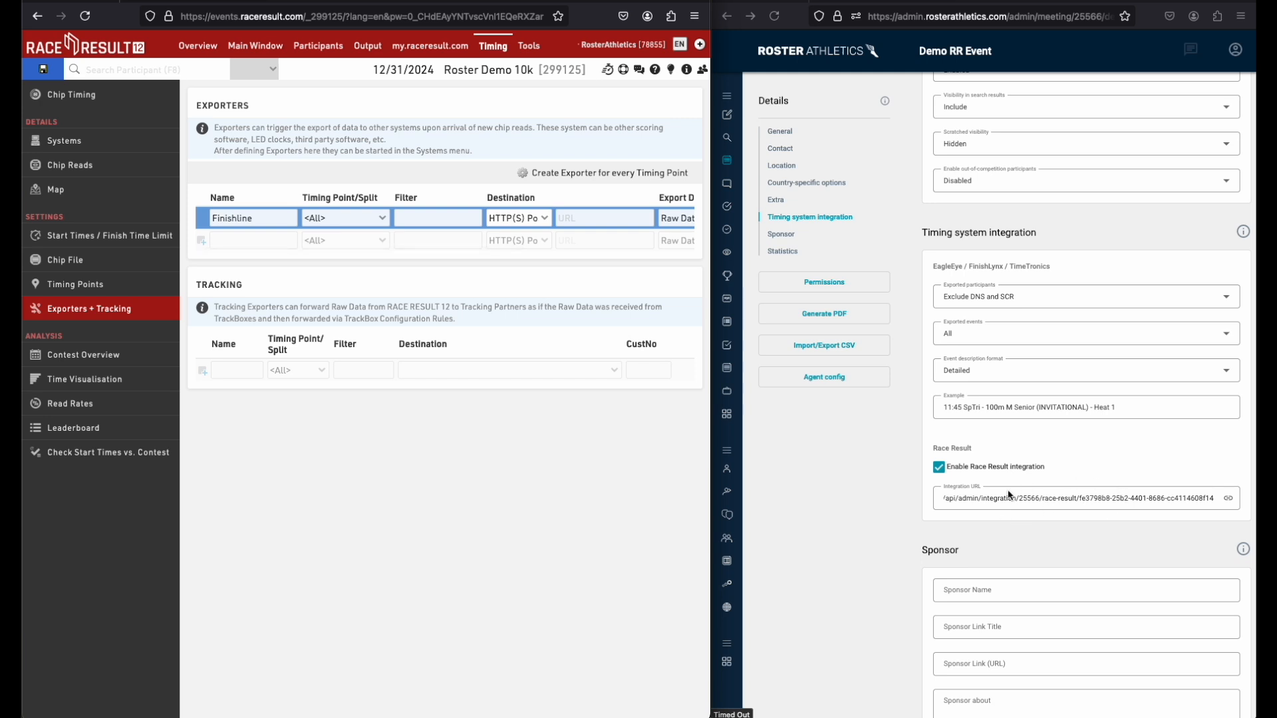
Paste the copied integration URL into the Finishline exporter's destination and keep Raw Data Record JSON as its export data
click(586, 218)
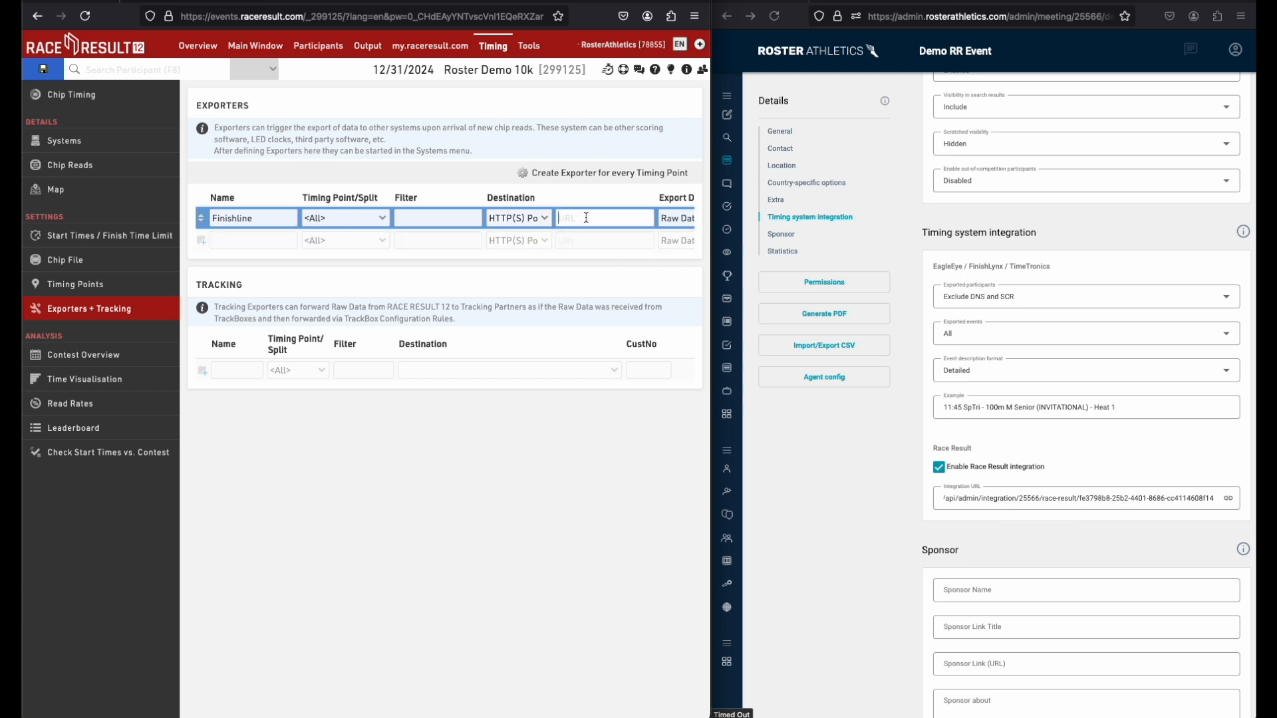
key(ctrl+v)
key(Left)
key(Left)
key(Left)
key(Left)
key(Left)
key(Left)
key(Left)
key(Left)
key(Left)
key(Left)
key(Left)
key(Left)
key(Left)
key(Left)
key(Left)
key(Left)
key(Left)
key(Left)
key(Left)
key(Left)
key(Left)
key(Left)
key(Left)
key(Left)
key(Left)
key(Left)
key(Left)
key(Left)
key(Left)
key(Left)
key(Left)
key(Left)
key(Left)
key(Left)
key(Left)
key(Left)
key(Left)
key(Left)
key(Left)
key(Left)
key(Left)
key(Left)
key(Left)
key(Left)
key(Left)
key(Left)
key(Left)
key(Left)
key(Left)
key(Left)
key(Left)
key(Left)
key(Left)
key(Left)
key(Left)
key(Left)
key(Left)
key(Left)
key(Left)
key(Left)
key(Left)
key(Left)
key(Left)
key(Left)
key(Left)
key(Left)
key(Left)
key(Left)
key(Left)
key(Left)
key(Left)
key(Left)
key(Left)
key(Left)
key(Left)
key(Left)
key(Left)
key(Left)
key(Left)
key(Left)
key(Left)
key(Left)
key(Left)
key(Left)
key(Left)
key(Left)
scroll(600, 221, right, 4)
scroll(673, 218, right, 5)
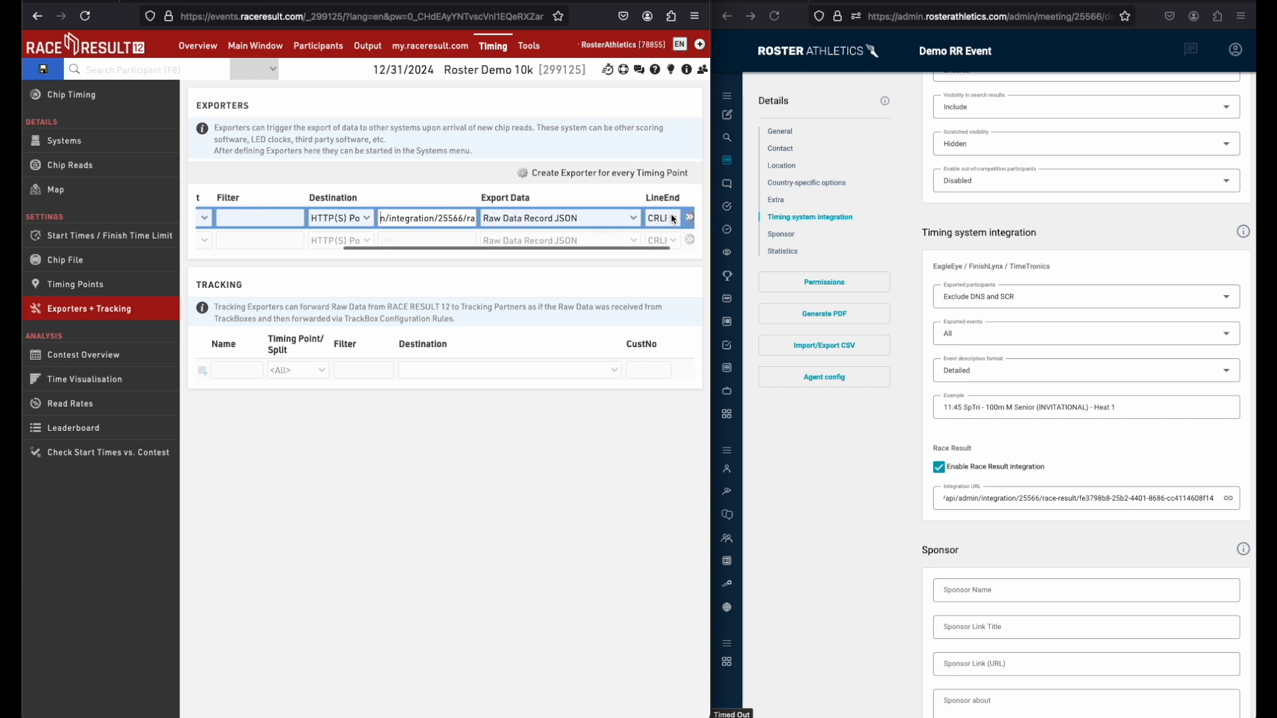
click(515, 219)
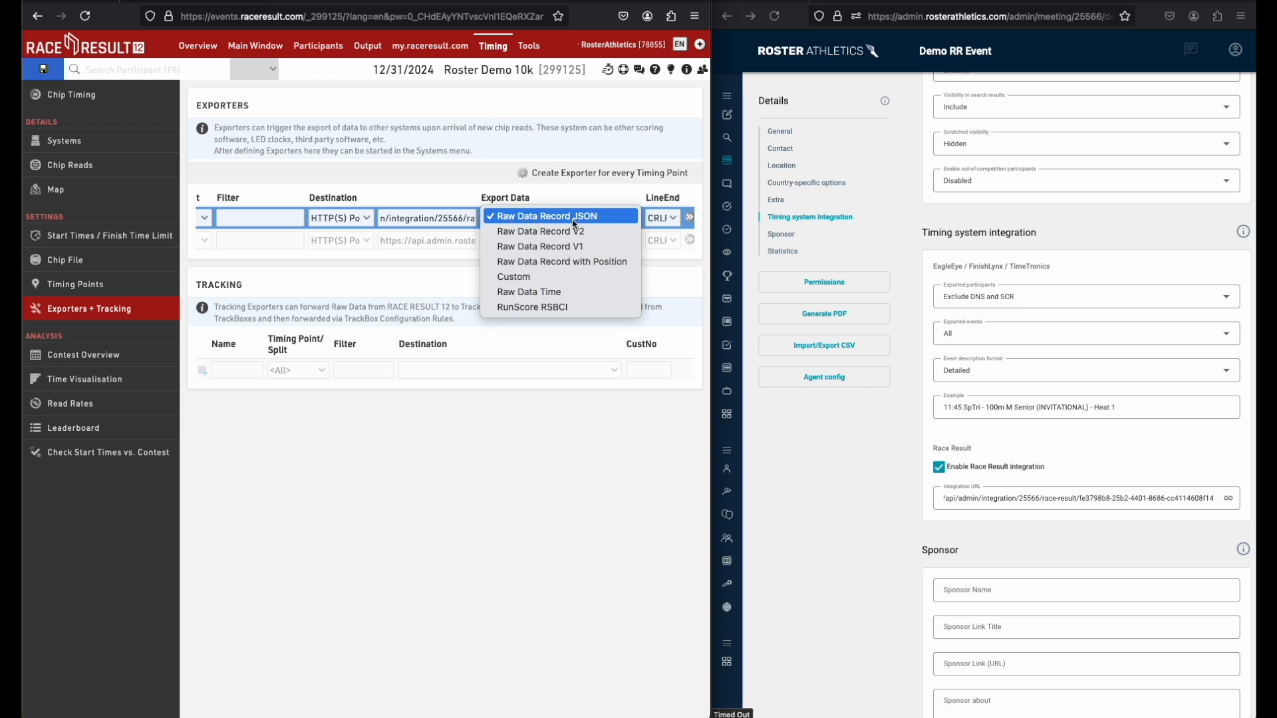
click(581, 197)
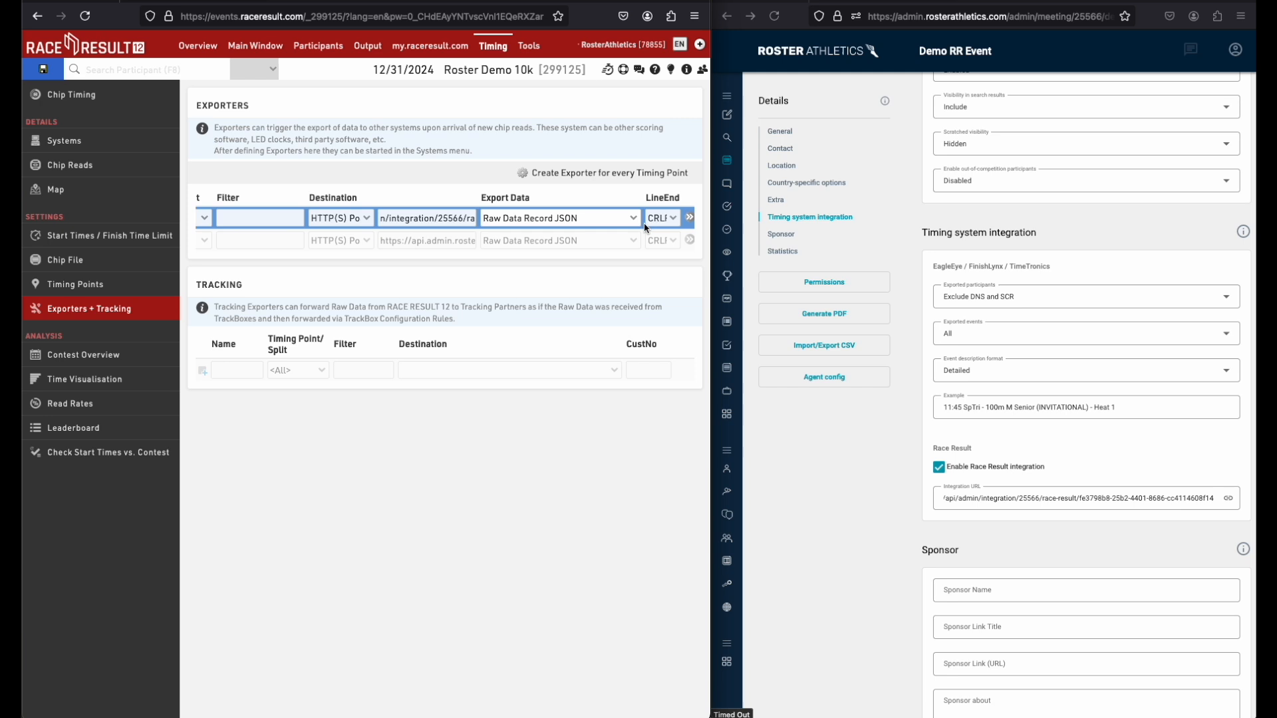
Save the Finishline exporter with CRLF as its line ending, and open the timing systems overview
click(671, 219)
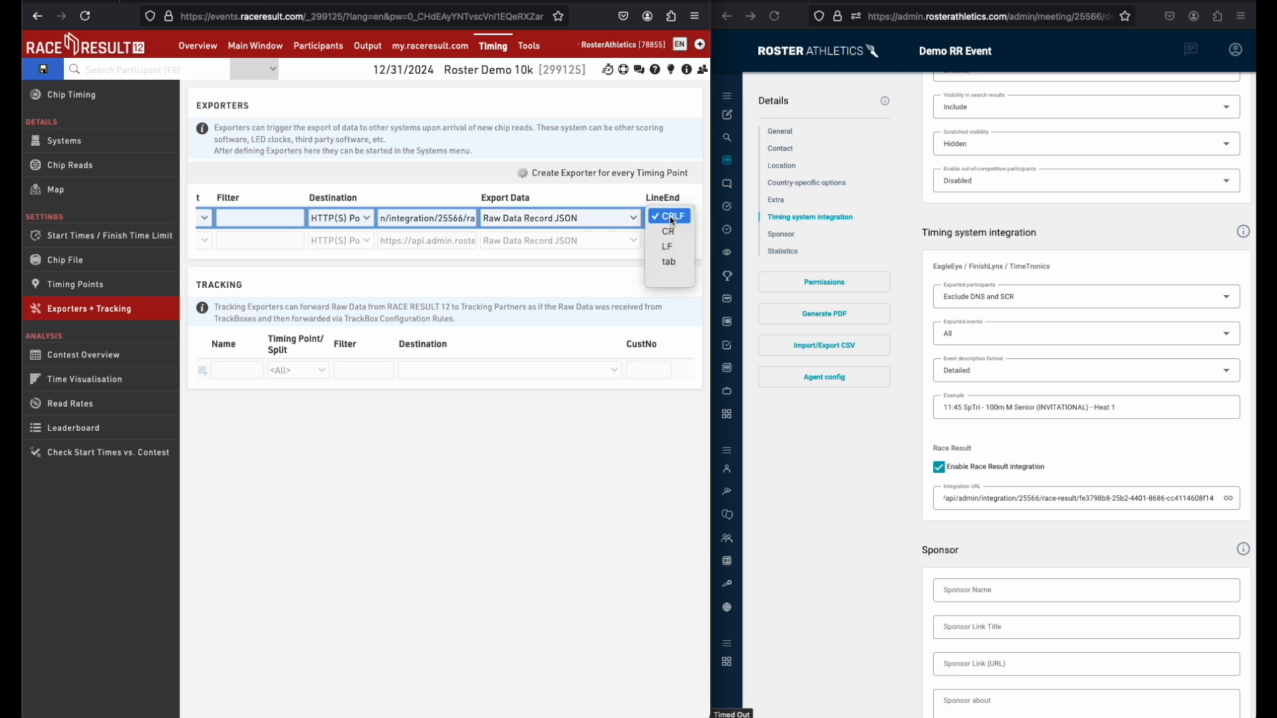
click(671, 218)
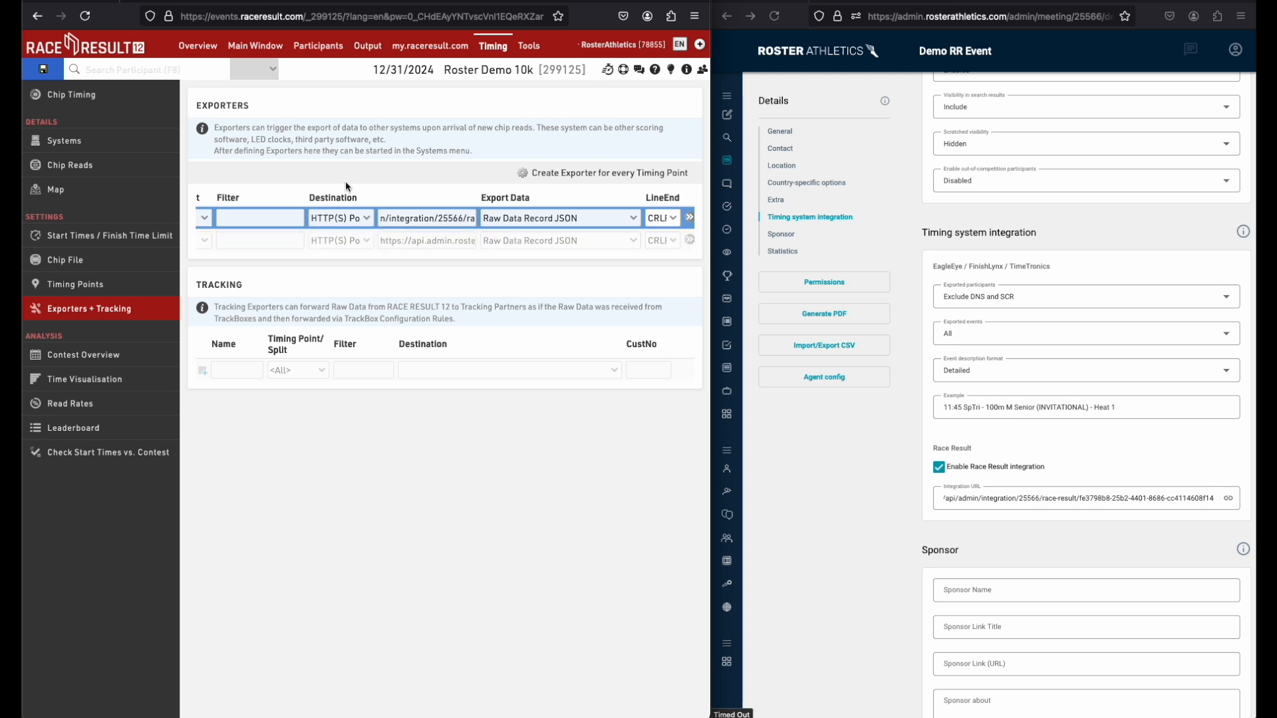
scroll(355, 200, left, 5)
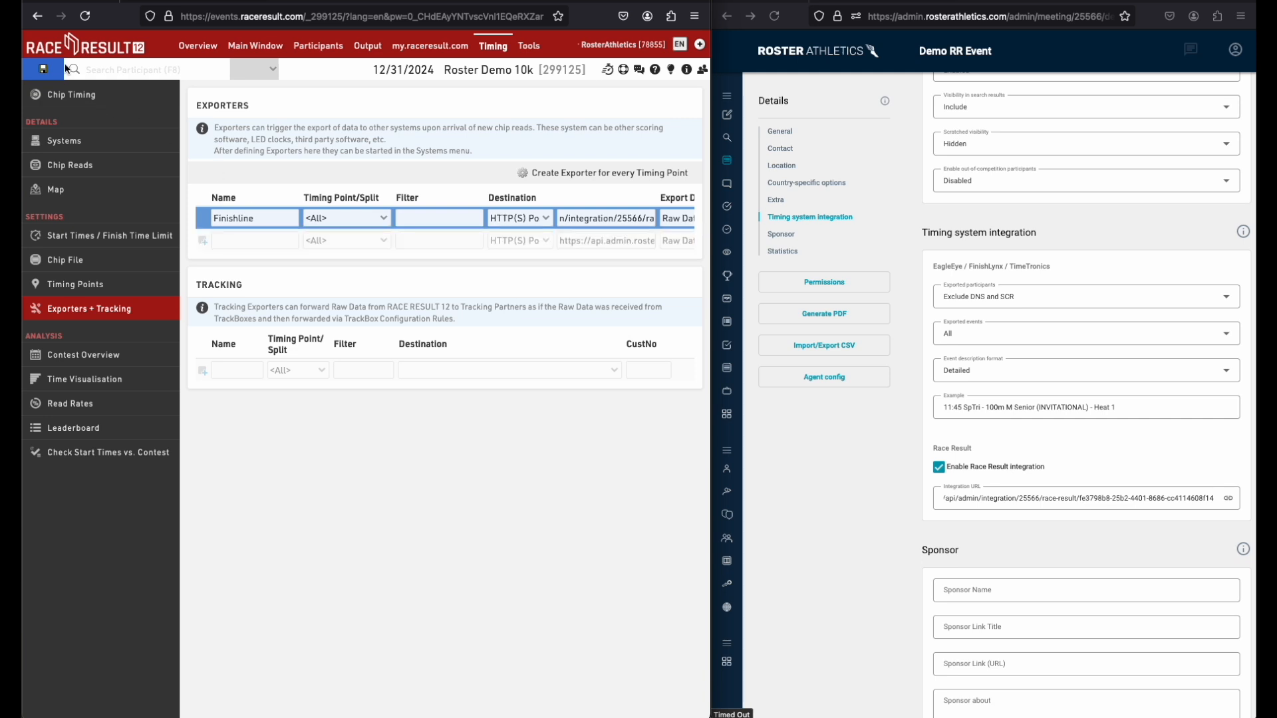
click(44, 70)
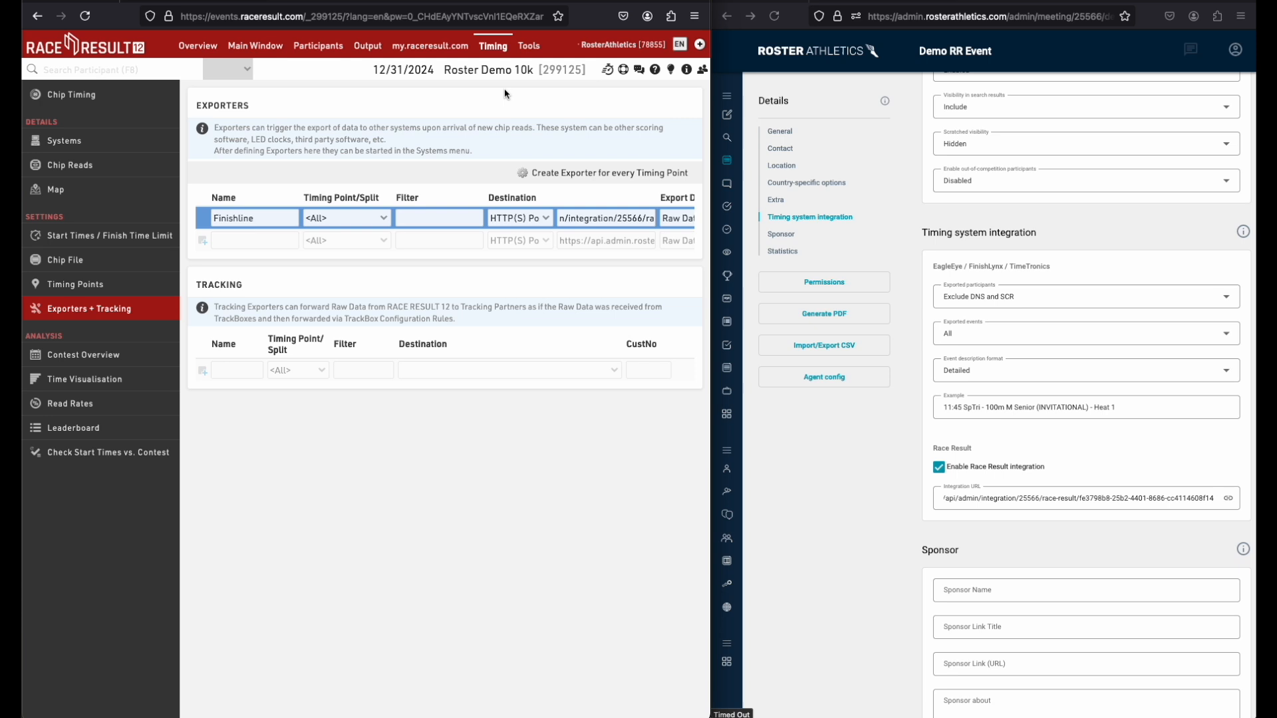
click(67, 143)
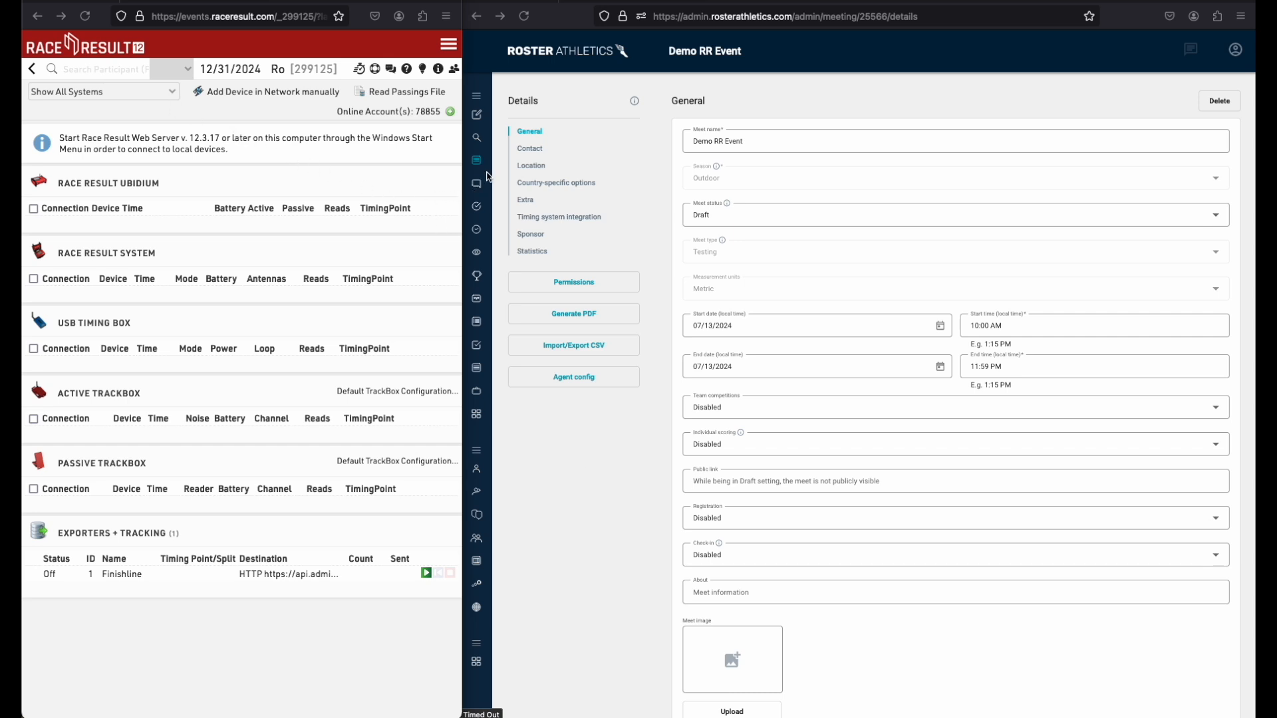
Switch to Roster Athletics, open the 10km Trail Senior final's results, and enable splits and chip timing
mouse_move(486, 177)
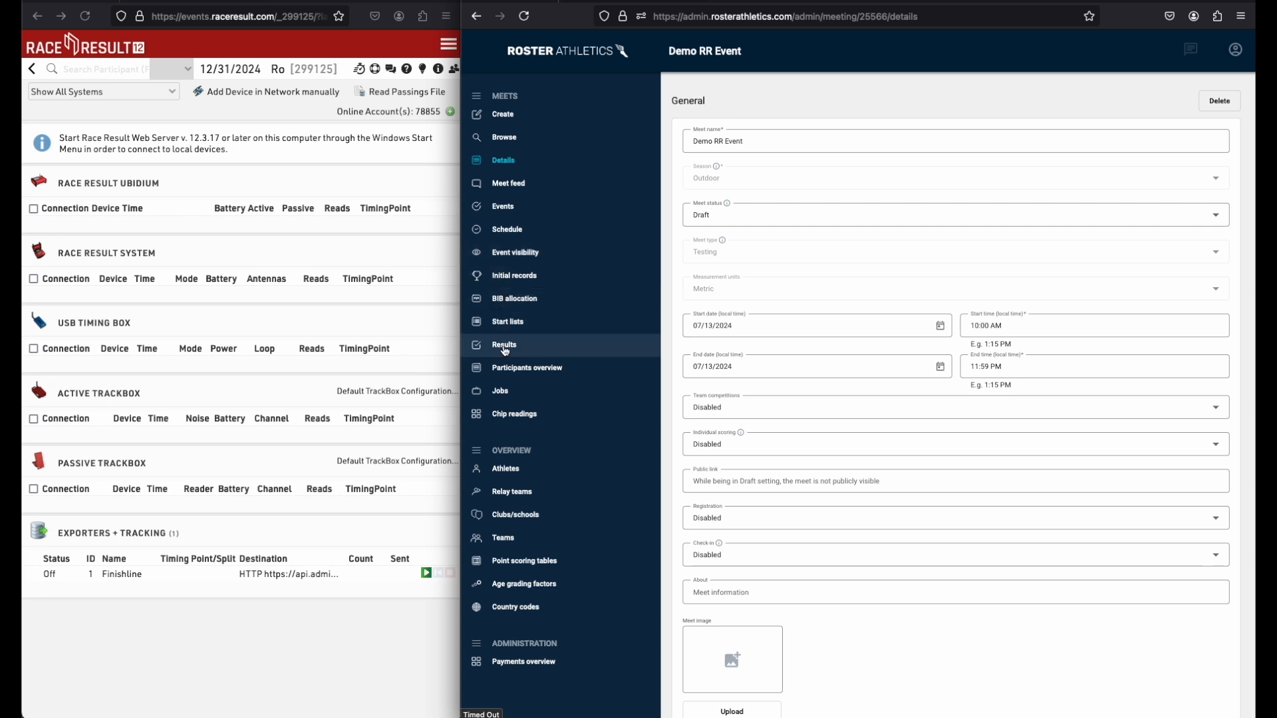
click(504, 346)
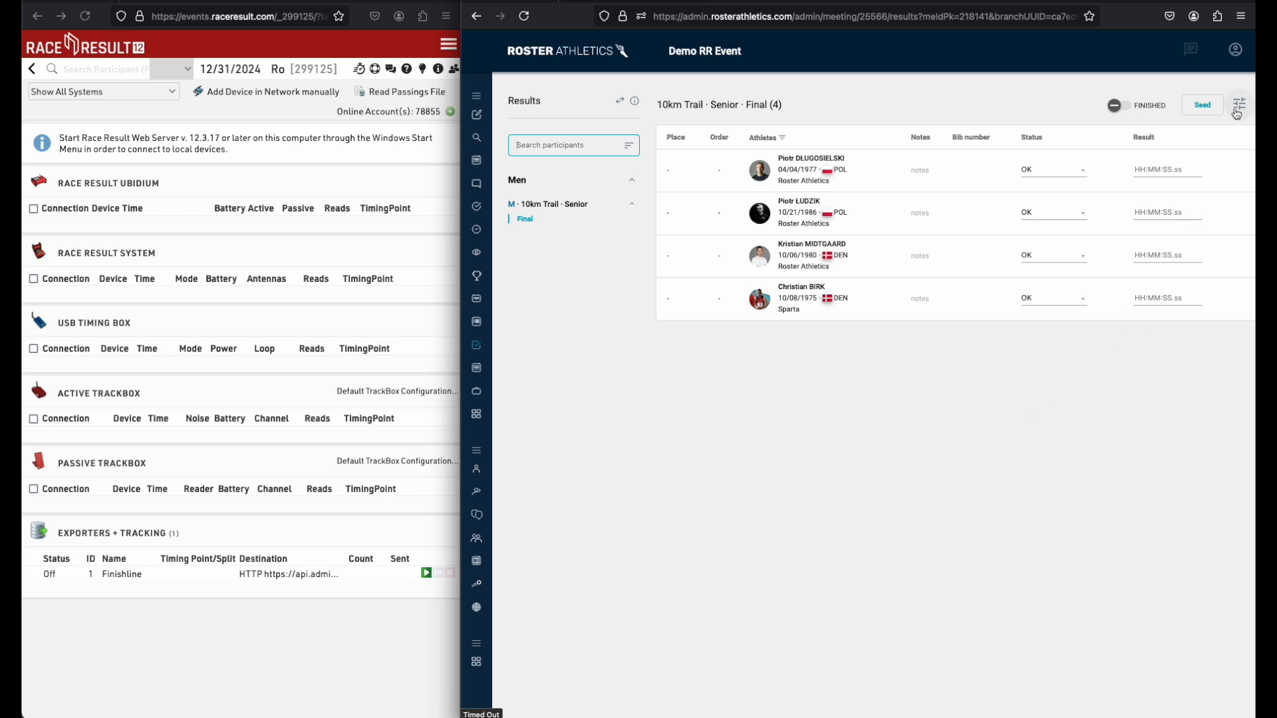
click(1238, 106)
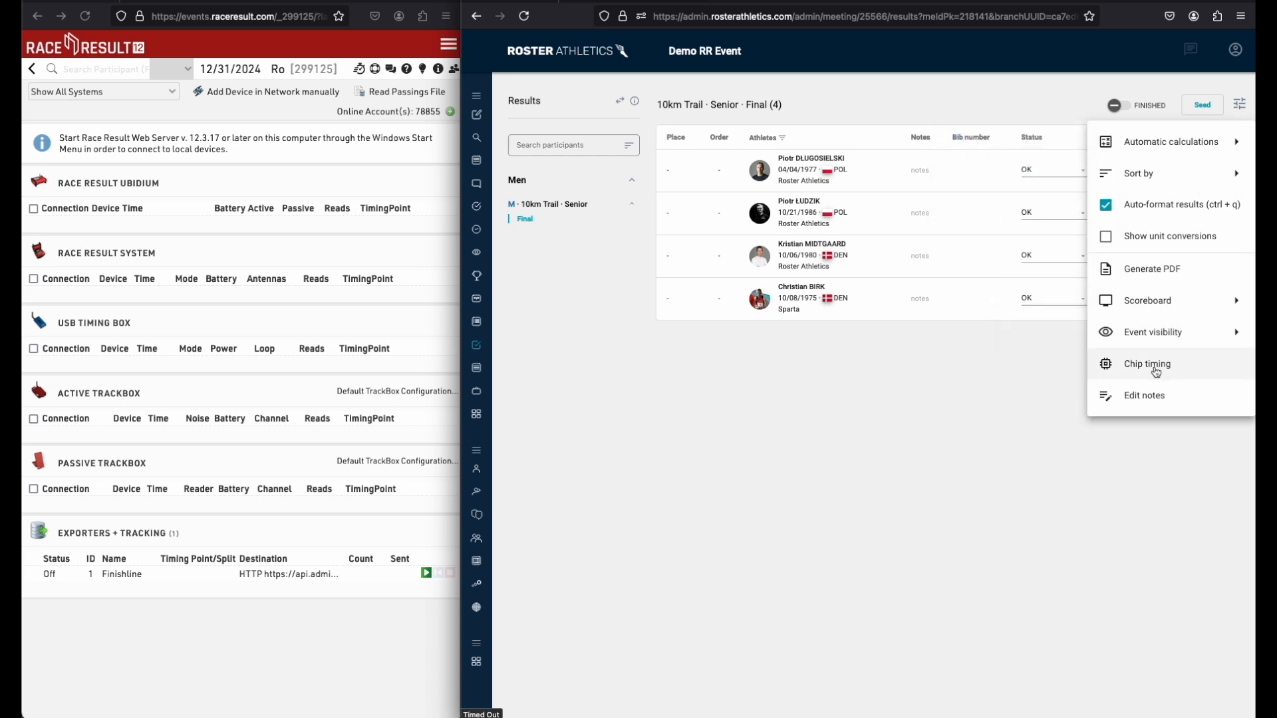
click(1156, 372)
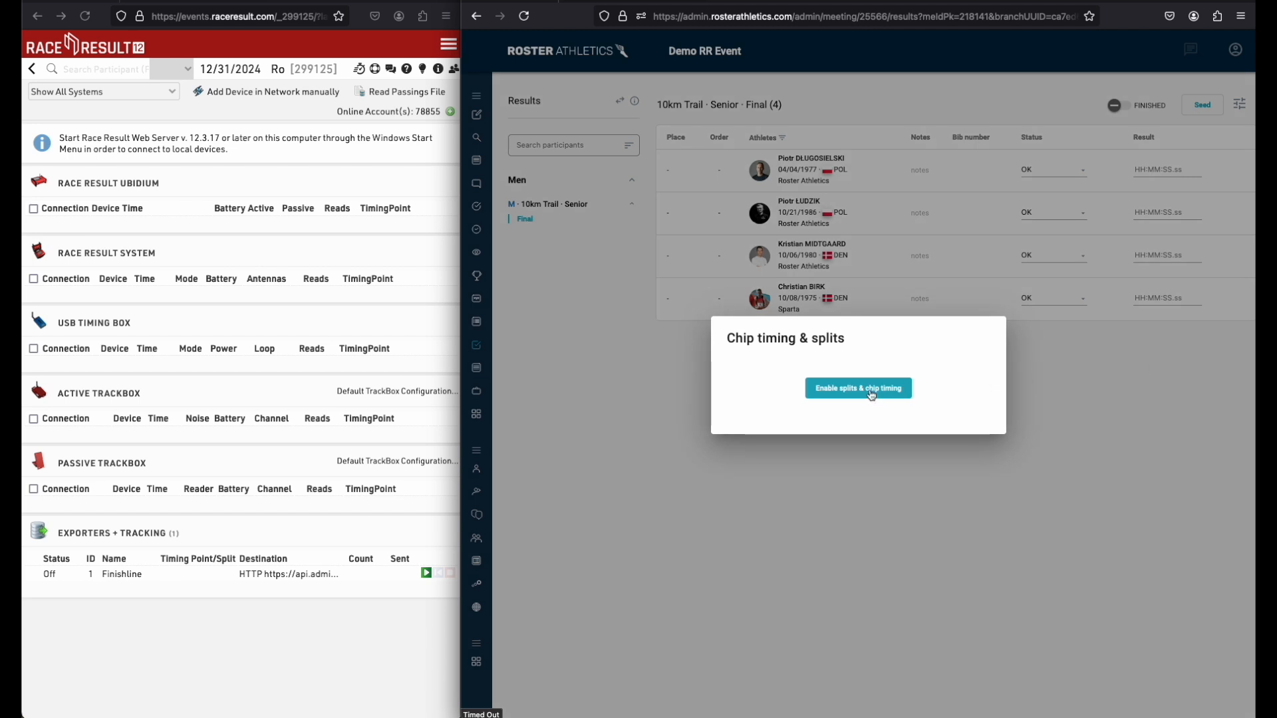
click(871, 394)
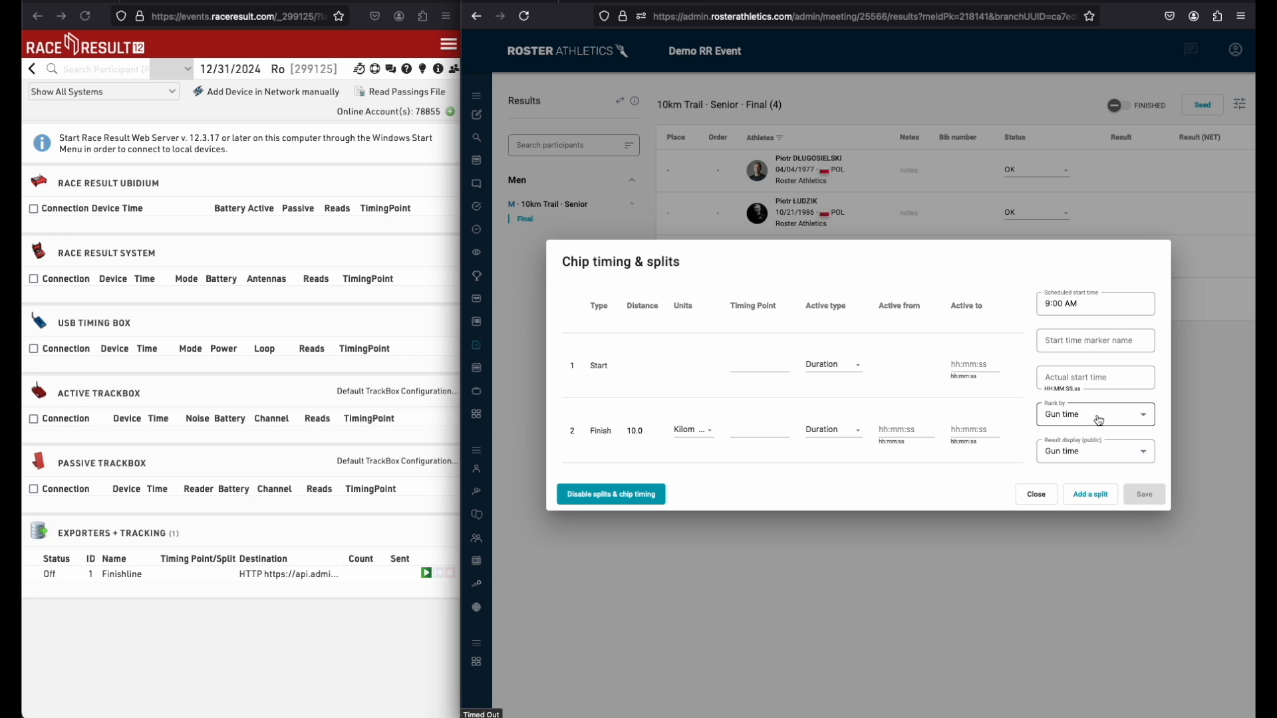
Rank the event by net time, with gun time & net time as the public result display
click(1099, 420)
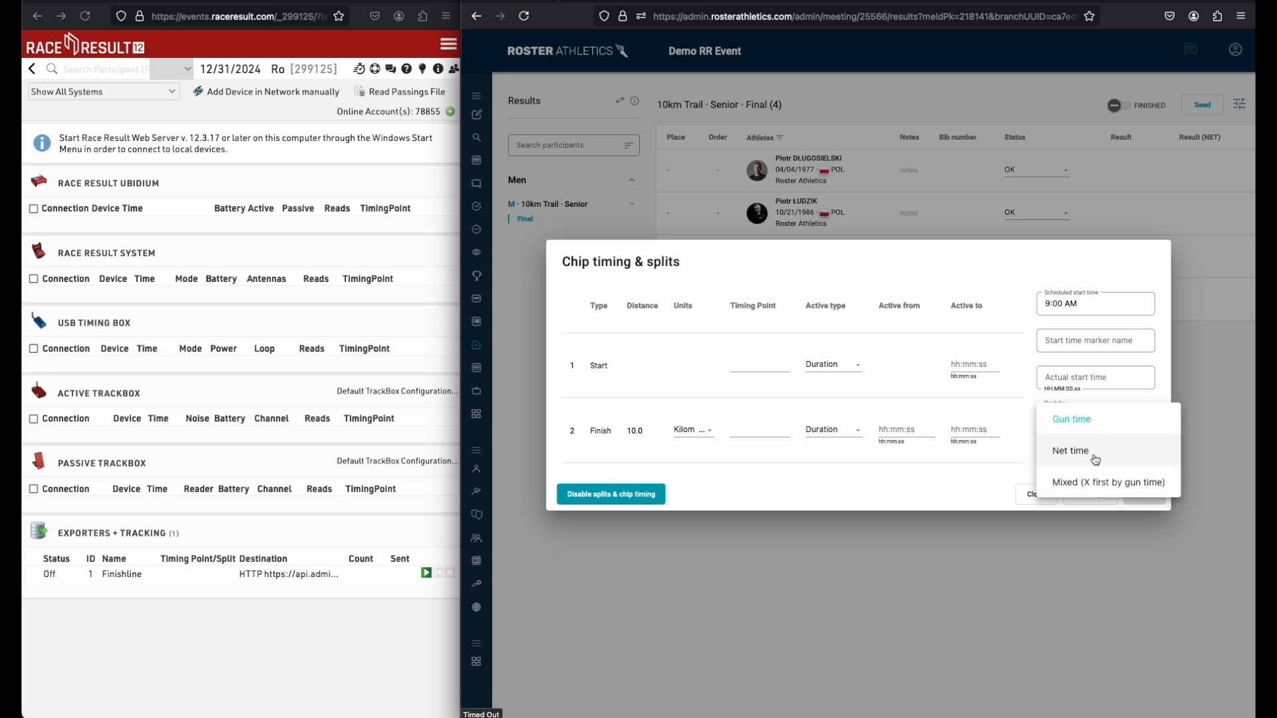
click(1091, 452)
click(1129, 456)
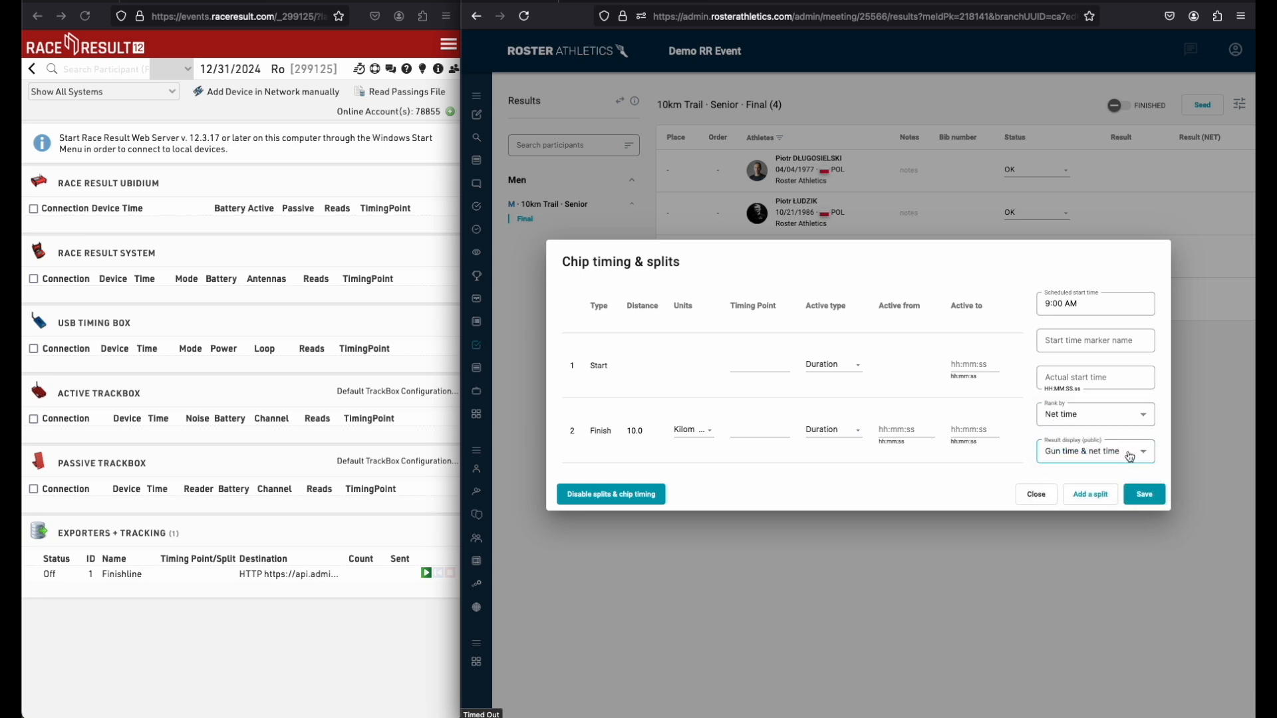
click(1007, 466)
click(1099, 341)
text(MARKER)
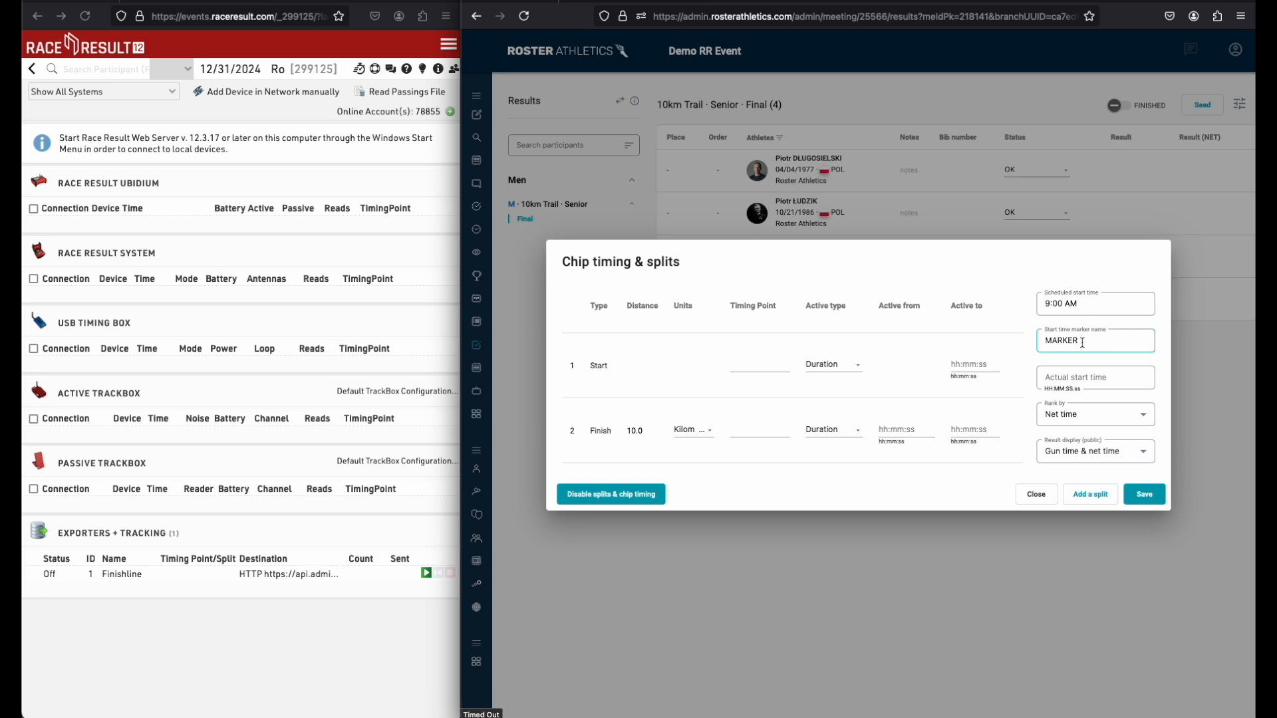
key(BackSpace)
key(BackSpace)
key(BackSpace)
key(BackSpace)
key(BackSpace)
key(BackSpace)
Add a split at a distance of 5.0 kilometres to the event's chip timing
click(1091, 495)
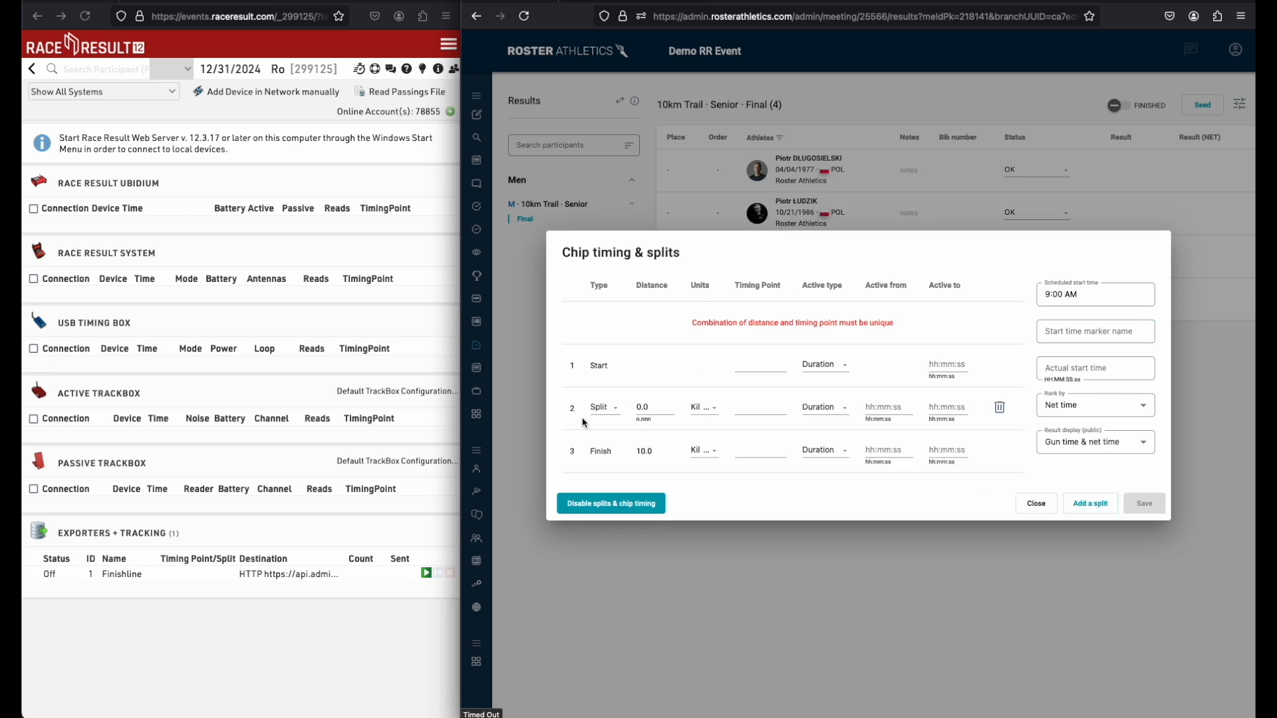
click(640, 407)
key(BackSpace)
text(5)
Switch to RACE RESULT 12, open its timing points, and copy the START+FINISH timing point name
click(34, 75)
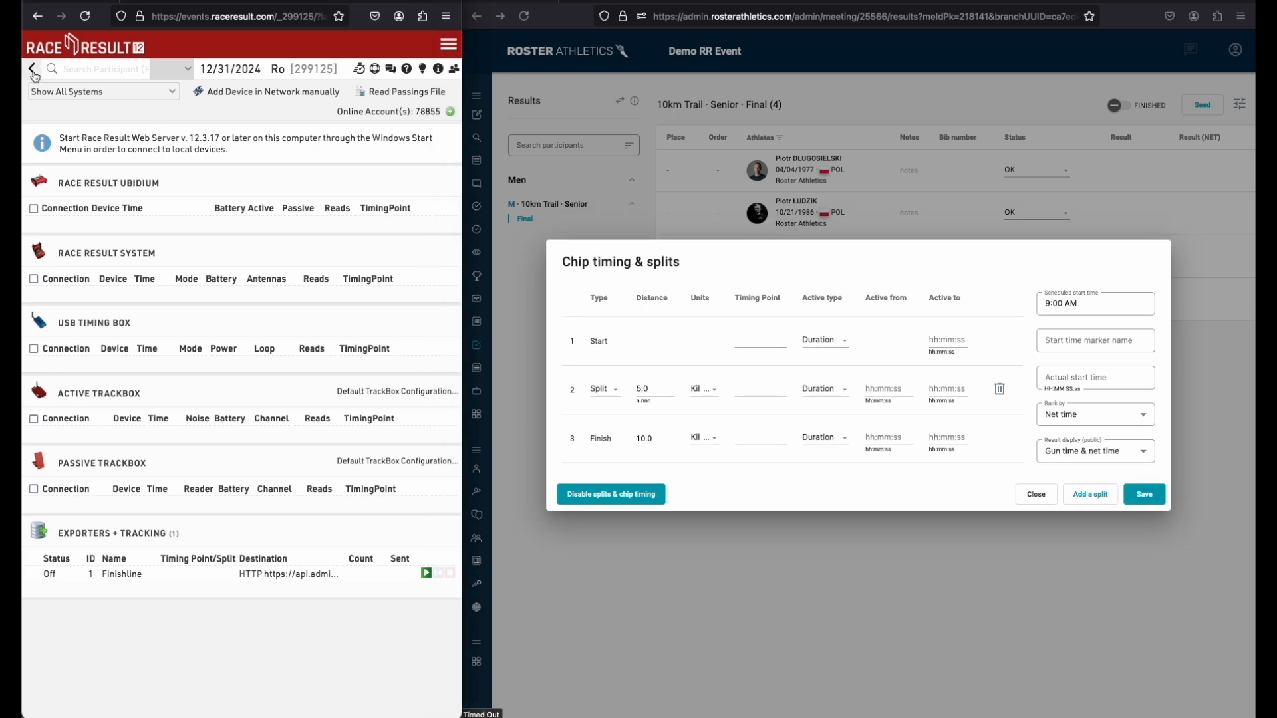
click(33, 71)
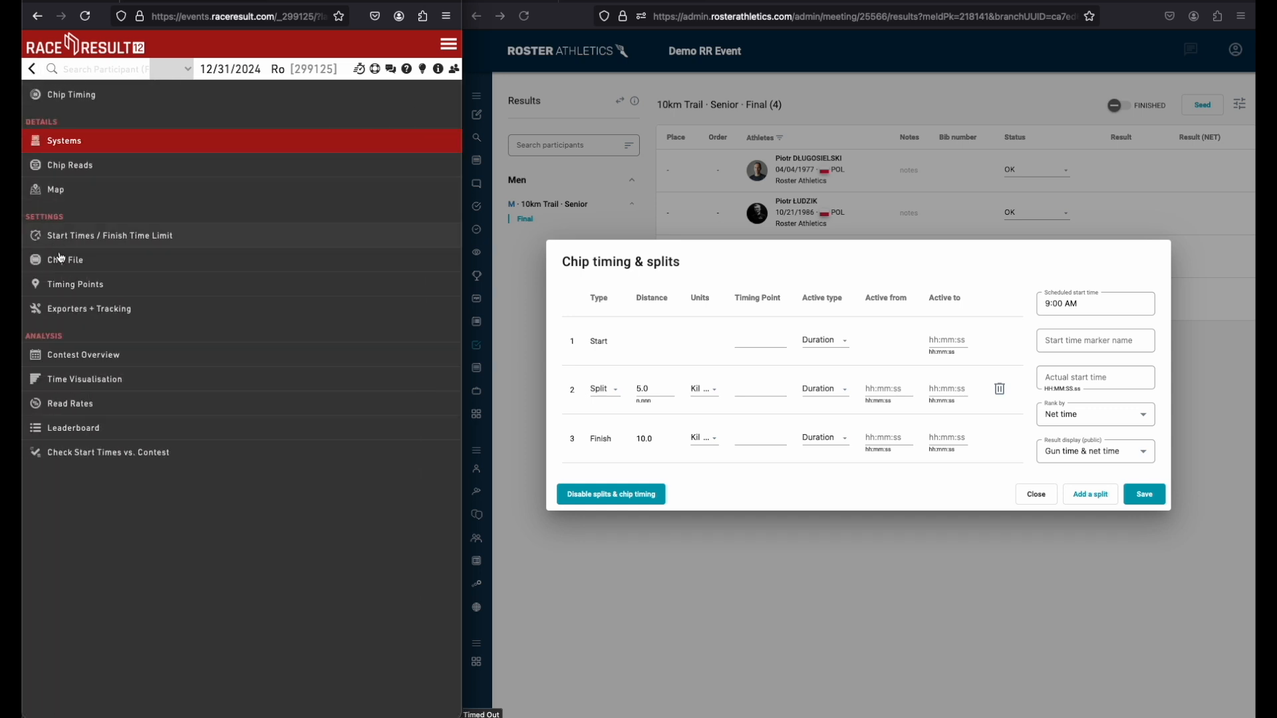
click(82, 290)
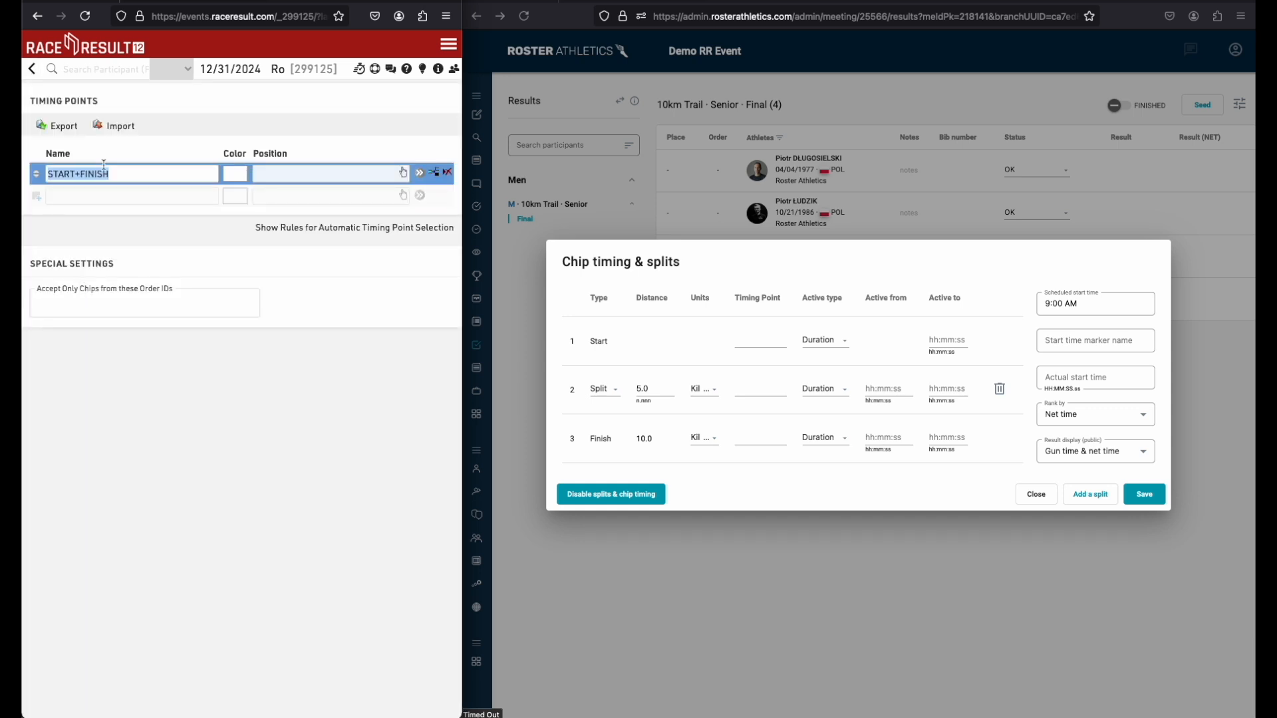
drag(120, 174, 39, 170)
key(ctrl+c)
Back in Roster Athletics, paste START+FINISH as the timing point for the start, the 5.0 km split and the finish
click(760, 341)
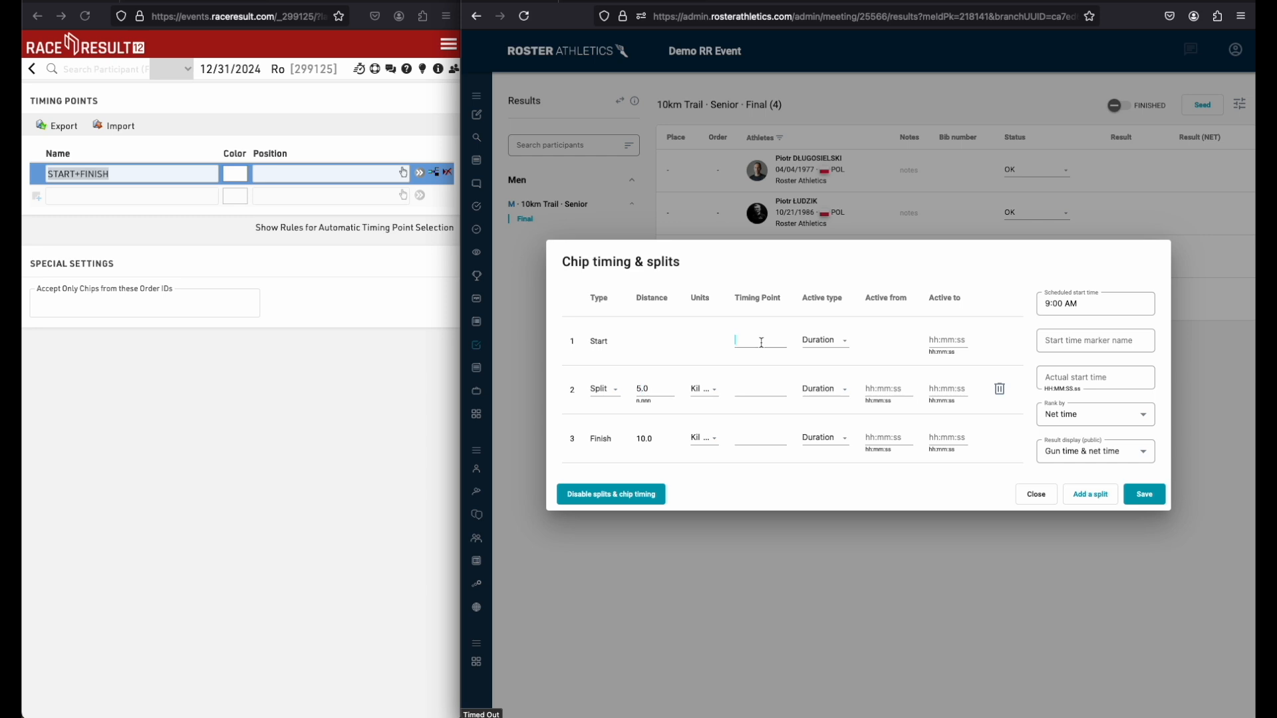
key(ctrl+v)
key(ctrl+v)
click(763, 439)
key(ctrl+v)
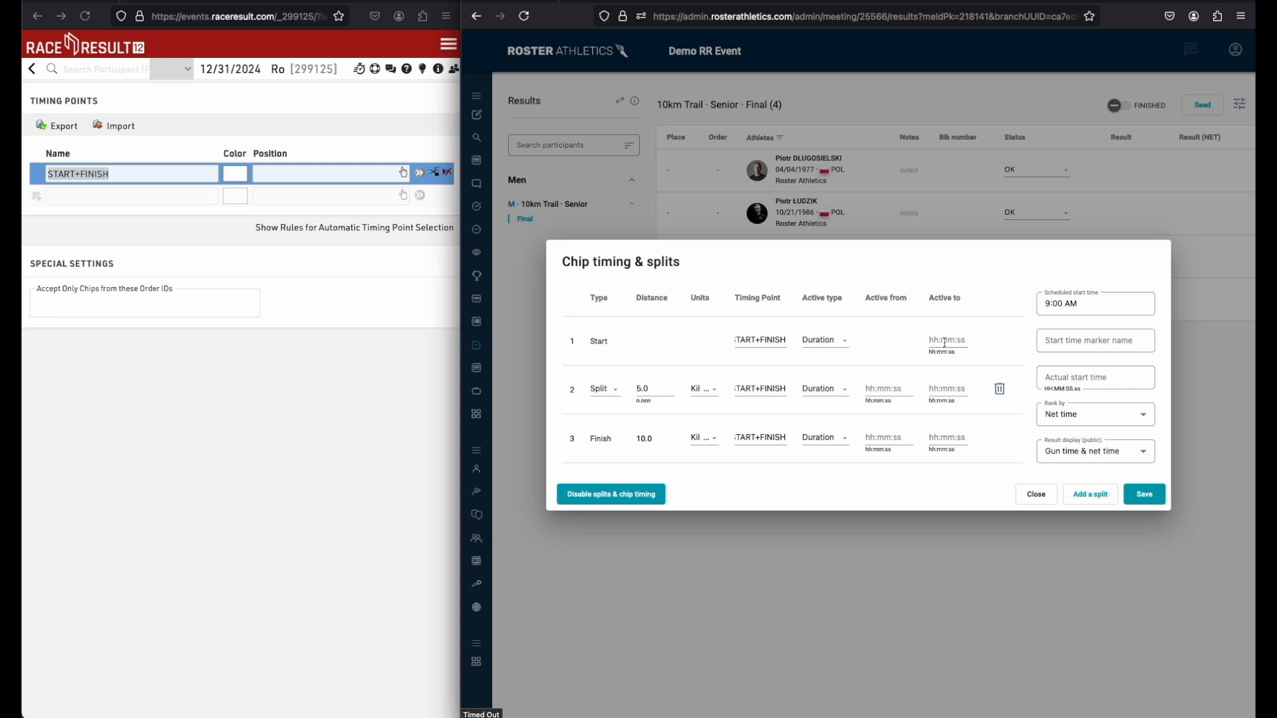
Set the start to be active until 2:00 and the 5.0 km split to be active from 18:00 to 30:00
text(2:00)
click(873, 387)
text(18)
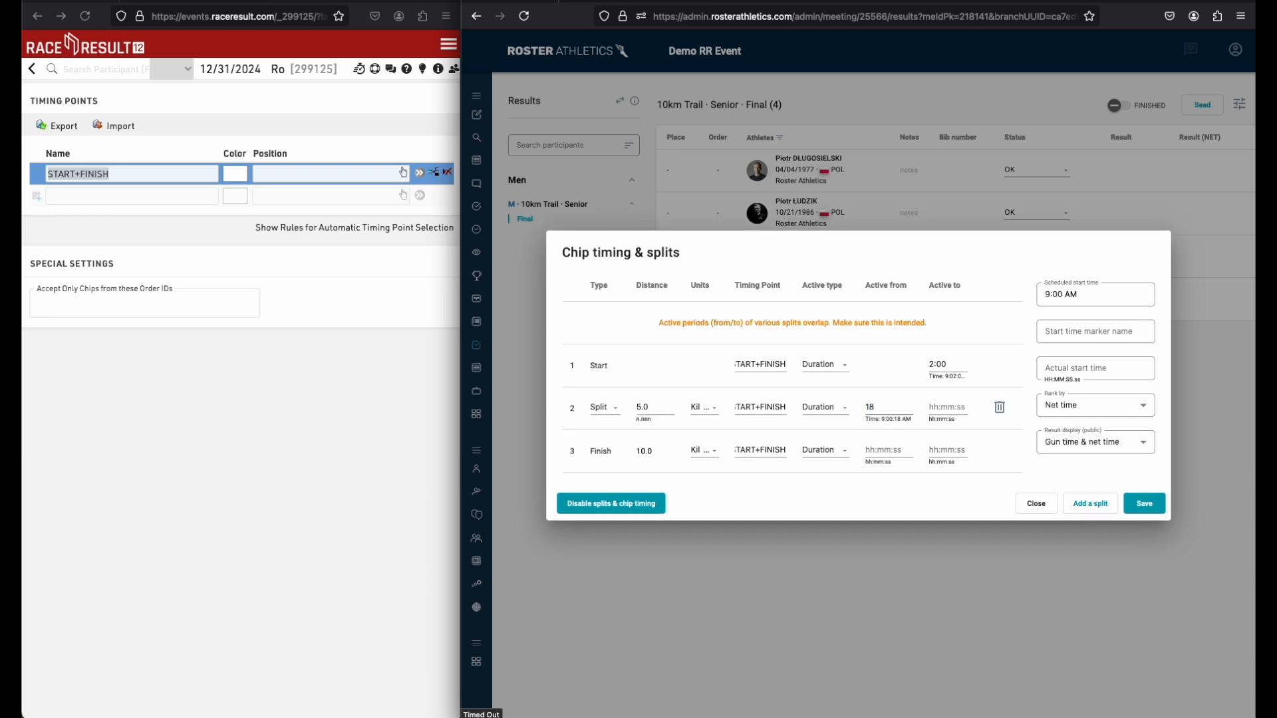
text(:99)
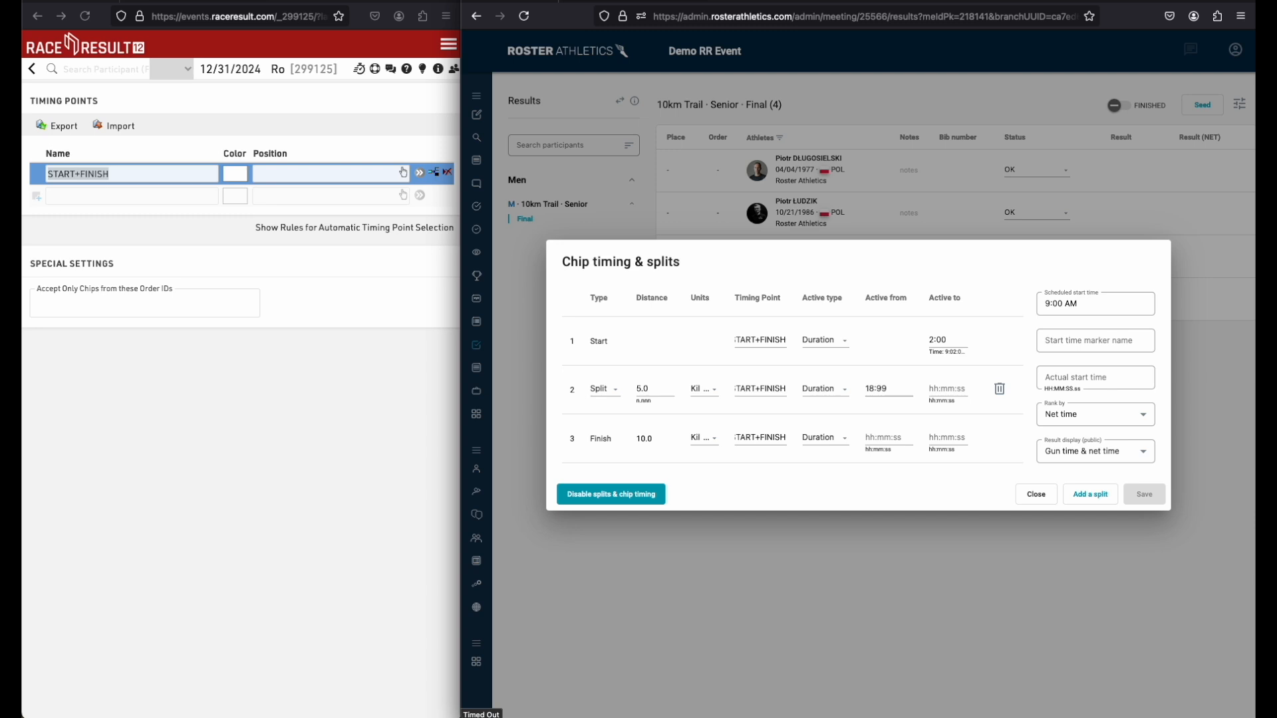
key(BackSpace)
key(BackSpace)
text(00)
click(947, 390)
text(30:00)
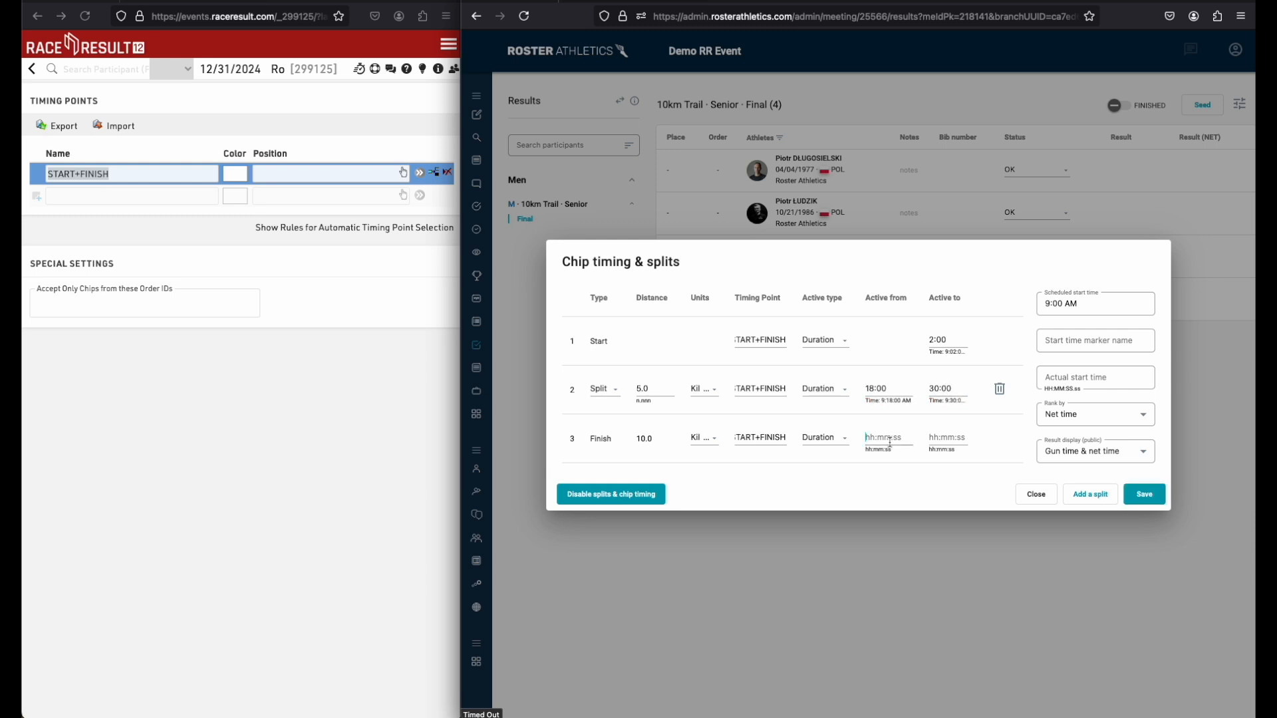
Set the finish to be active from 40:00 to 2:00:00
click(890, 442)
text(40:00)
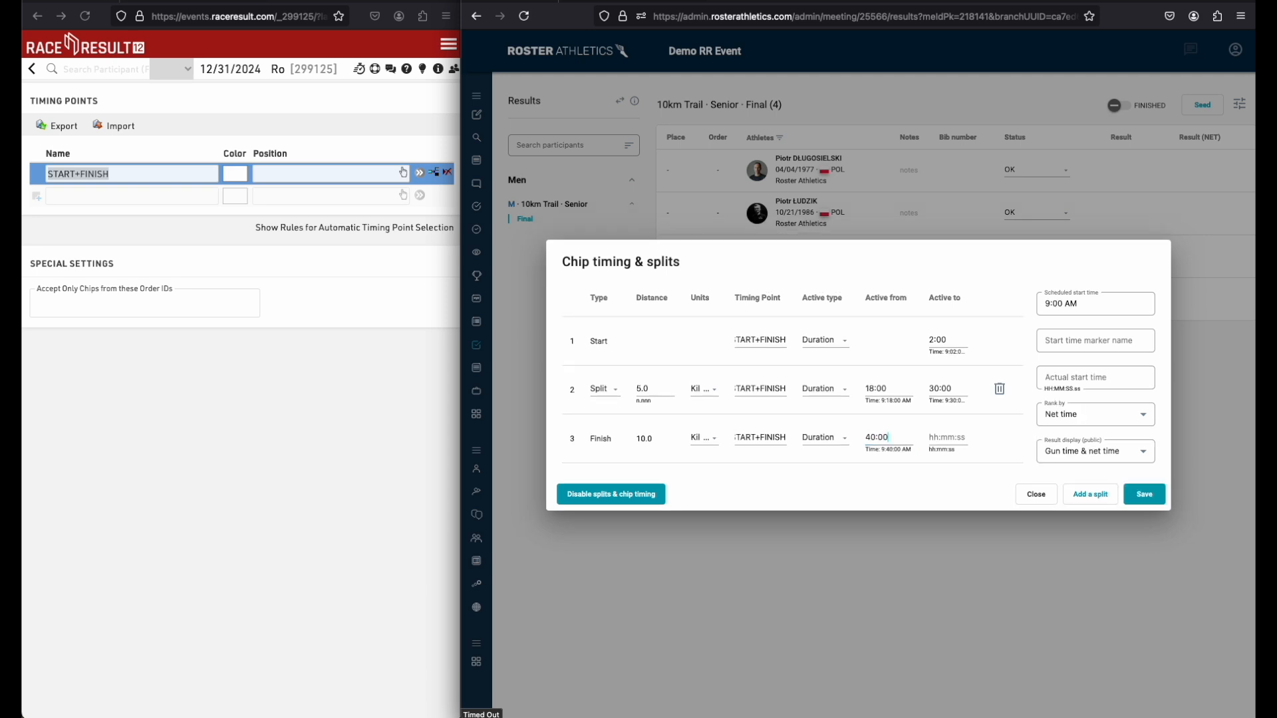
click(948, 440)
text(2:00:00)
Set the actual start time to 8:59:47.00 and save the chip timing and splits settings
click(1078, 379)
text(8)
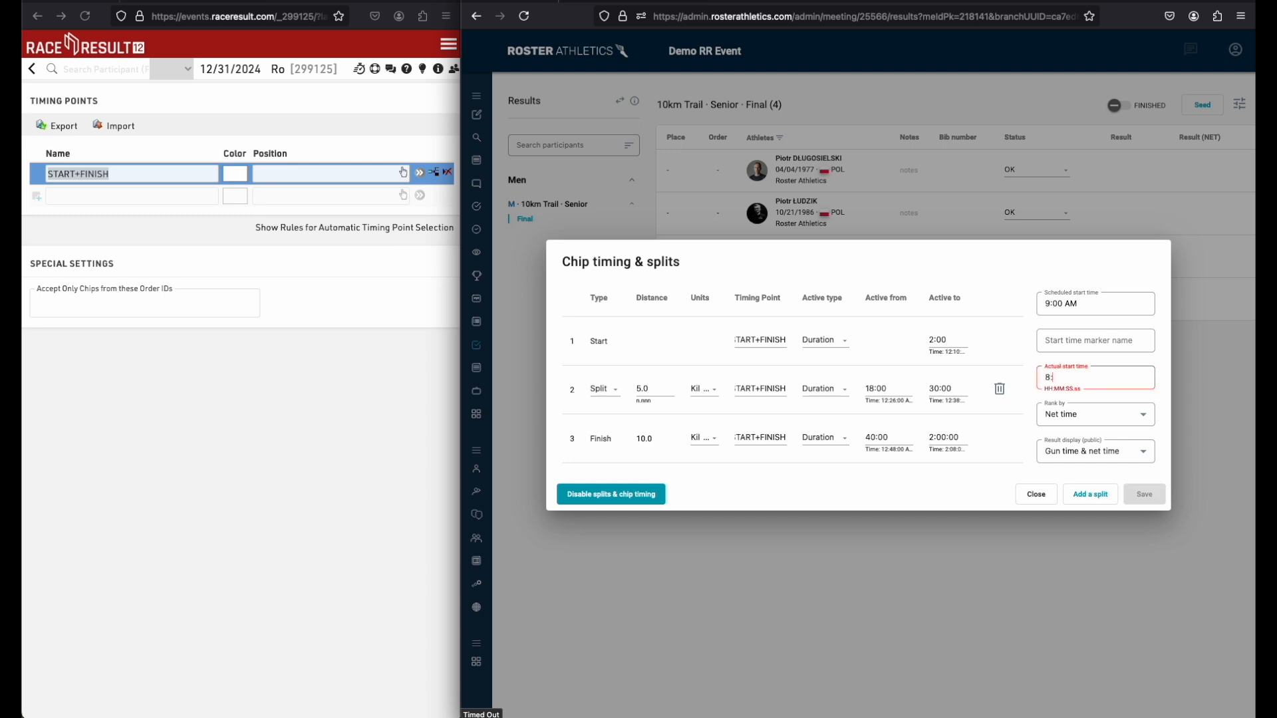
text(:59:47.00)
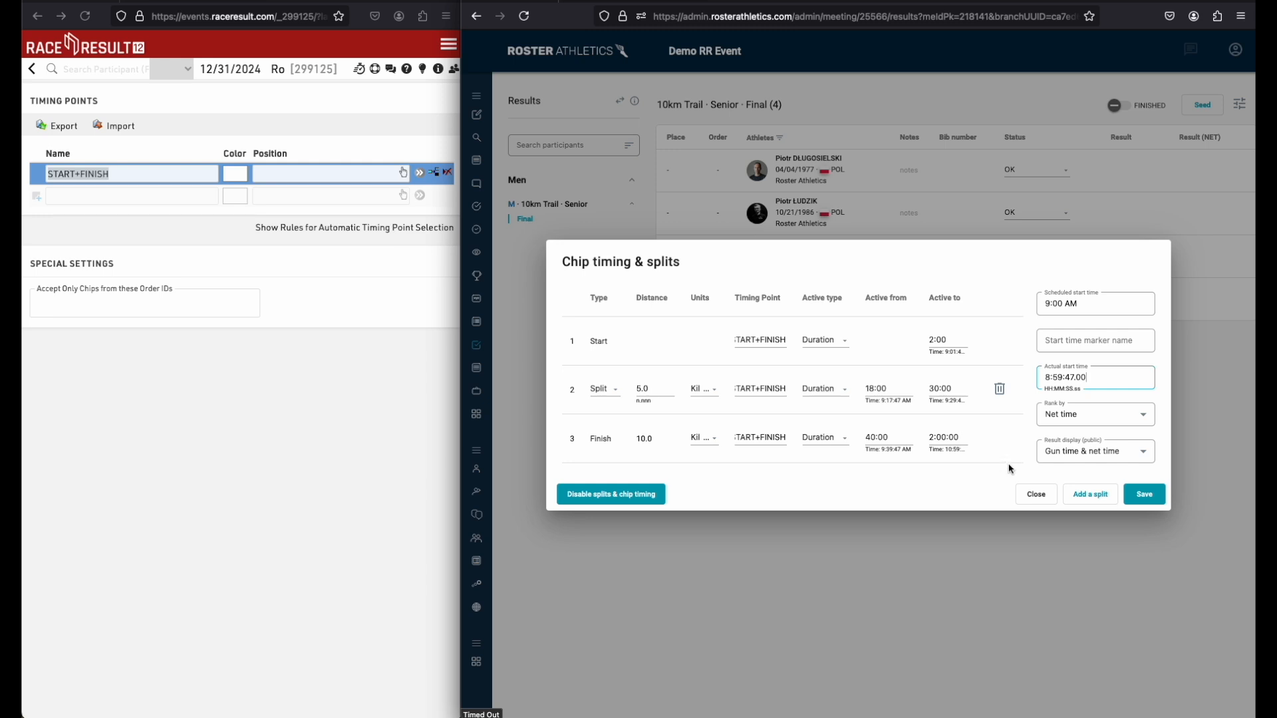
click(1145, 498)
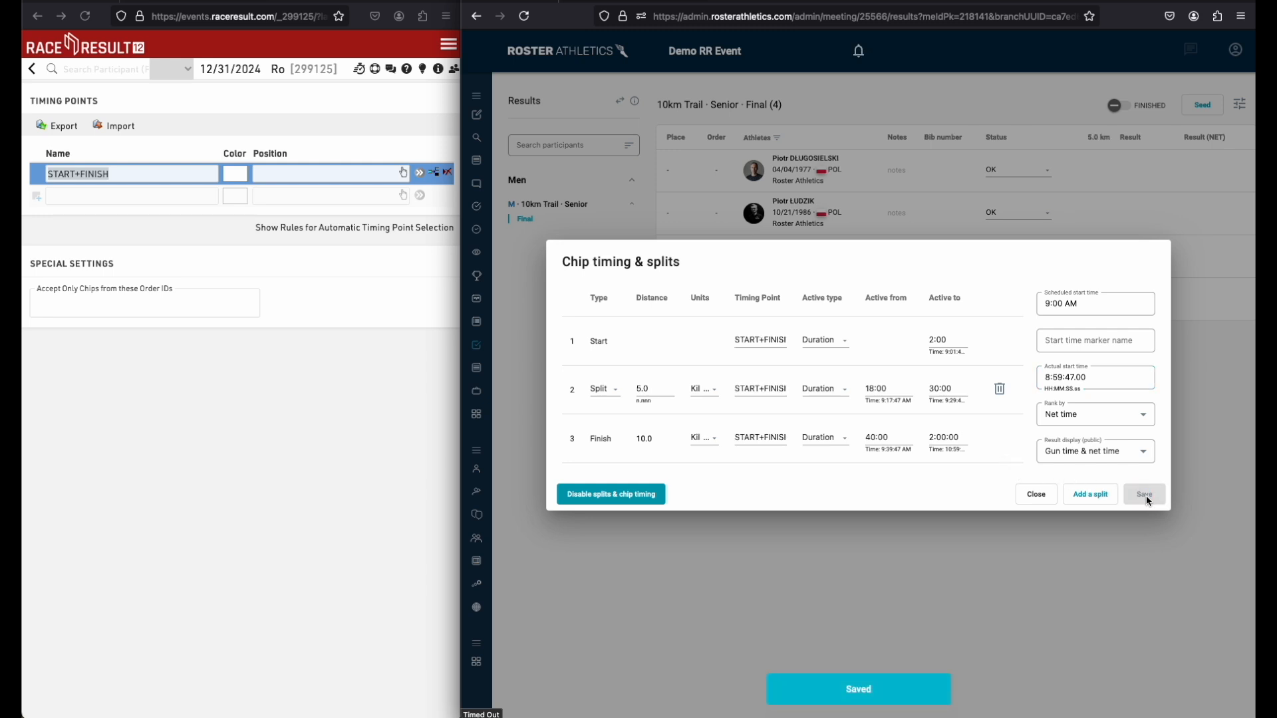